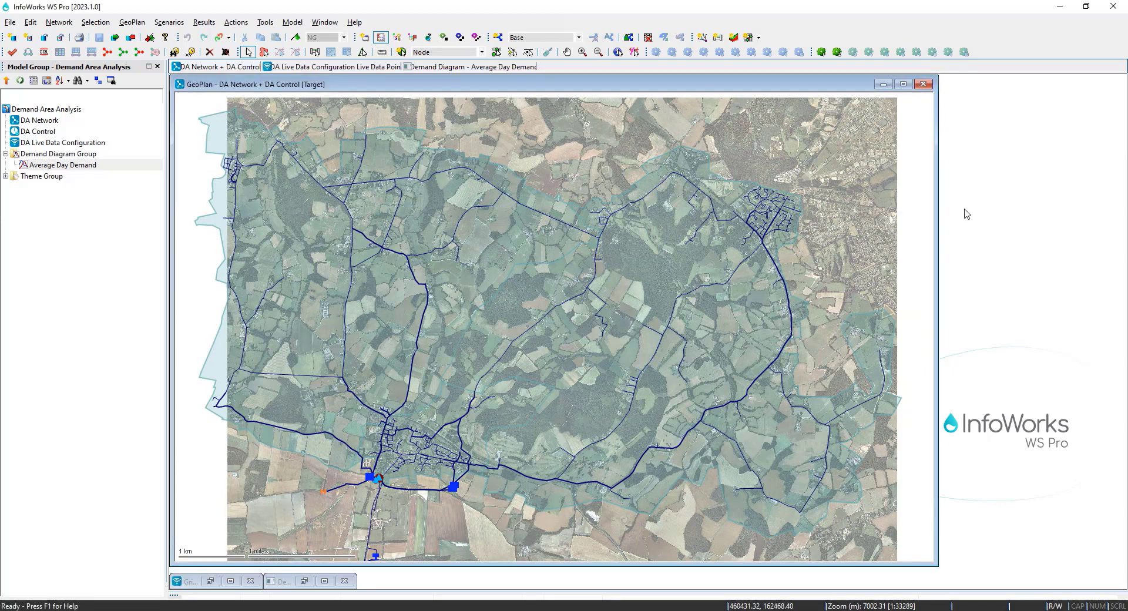
- Open a new Demand Area grid window and bring up the context menu for demand area 35
click(755, 37)
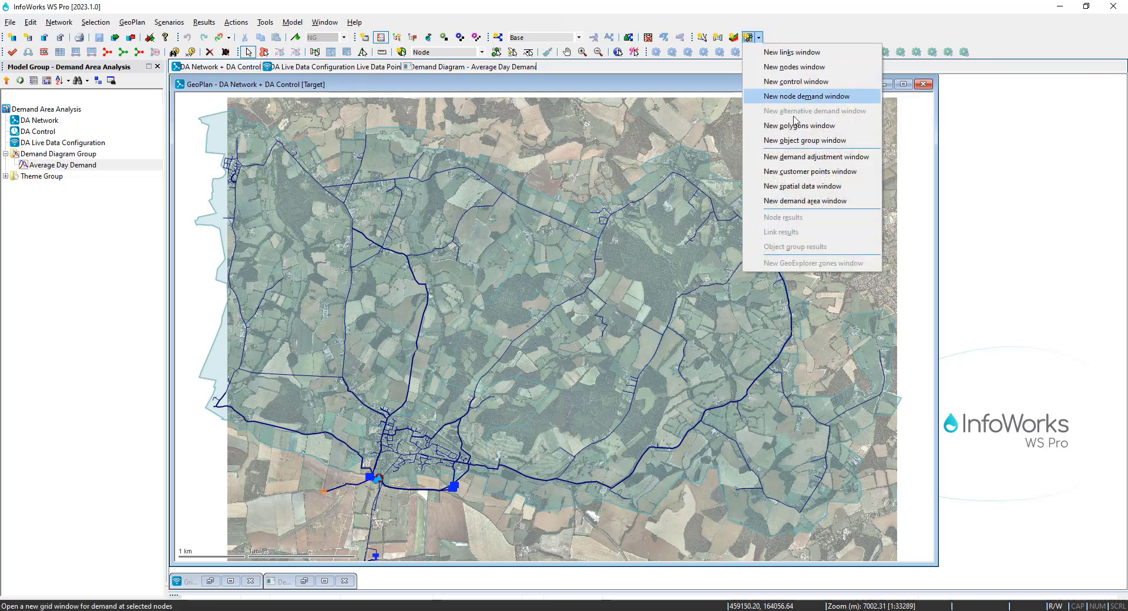
click(810, 174)
right_click(382, 193)
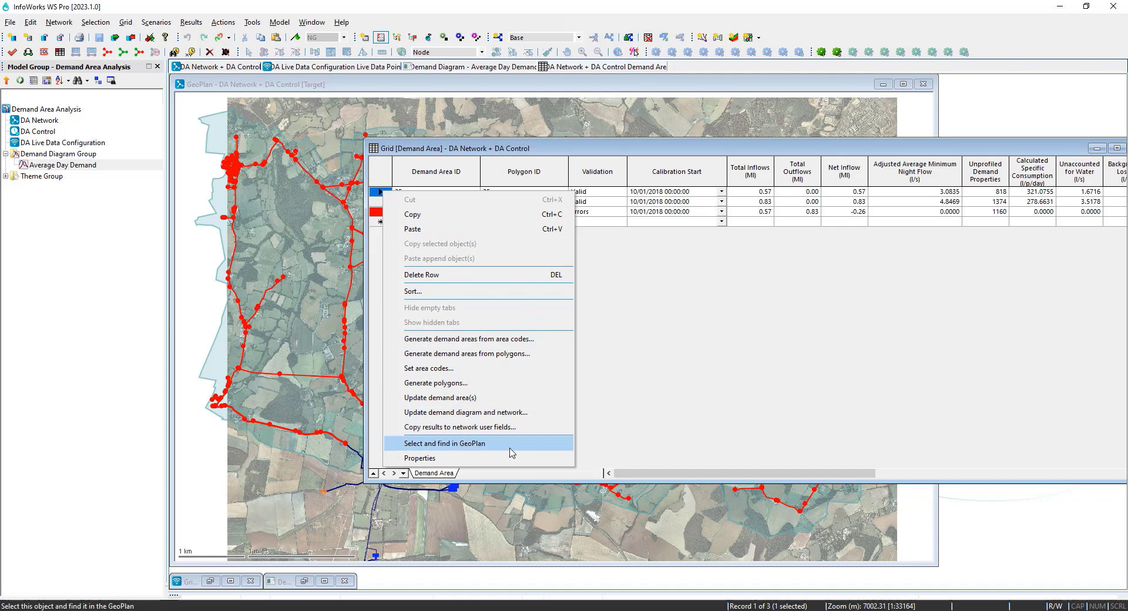
- Open demand area 35's Properties and review its Definition, Calculation and Live Data Usage tabs
click(419, 457)
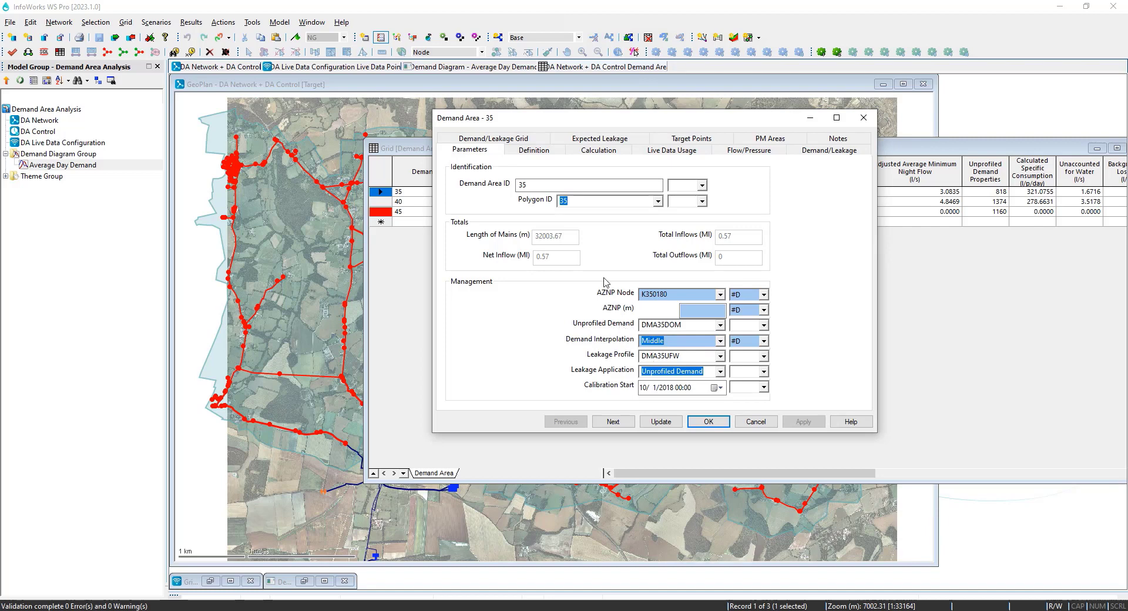
click(551, 152)
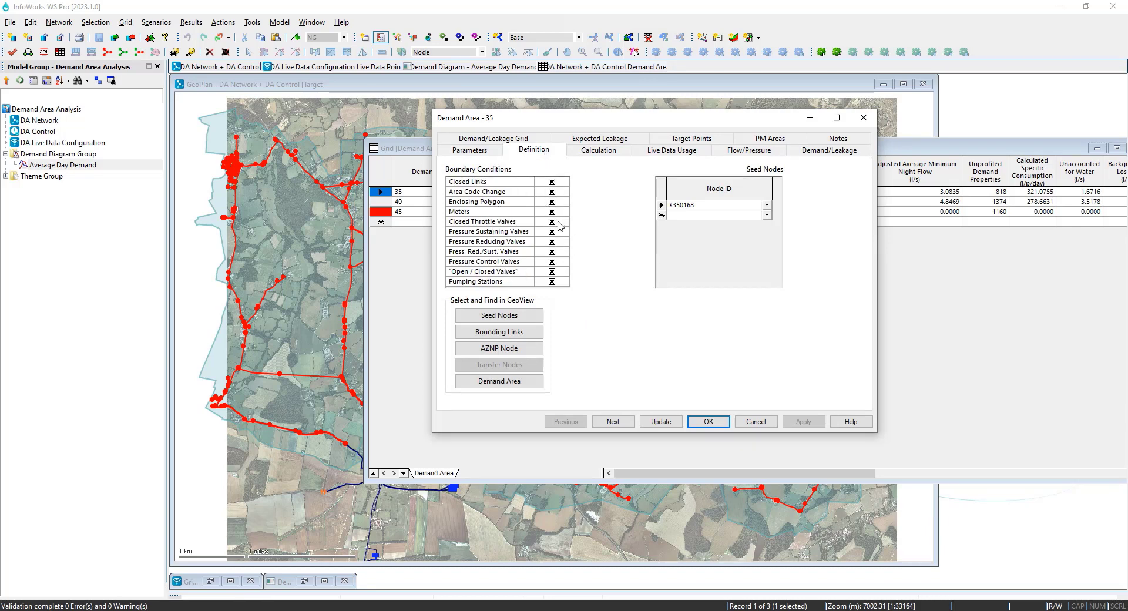
click(597, 150)
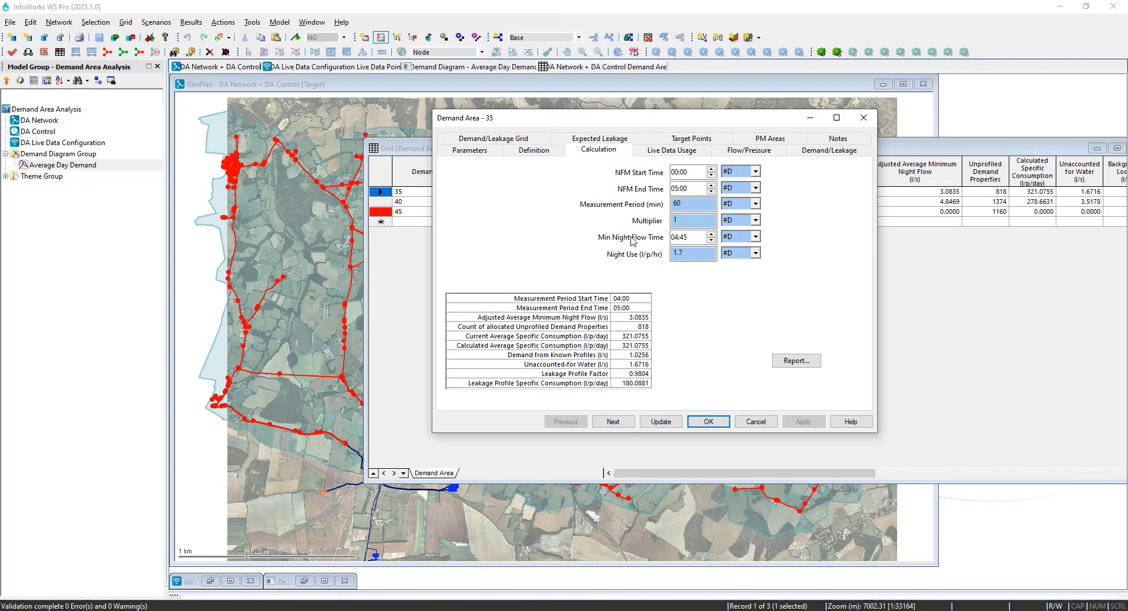
click(661, 152)
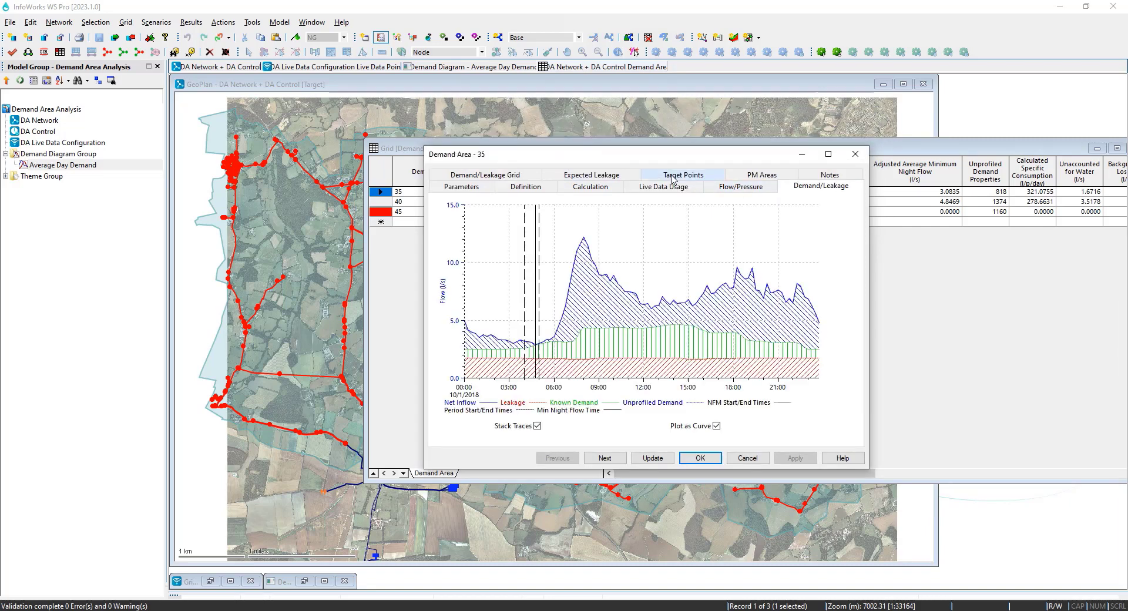
click(819, 150)
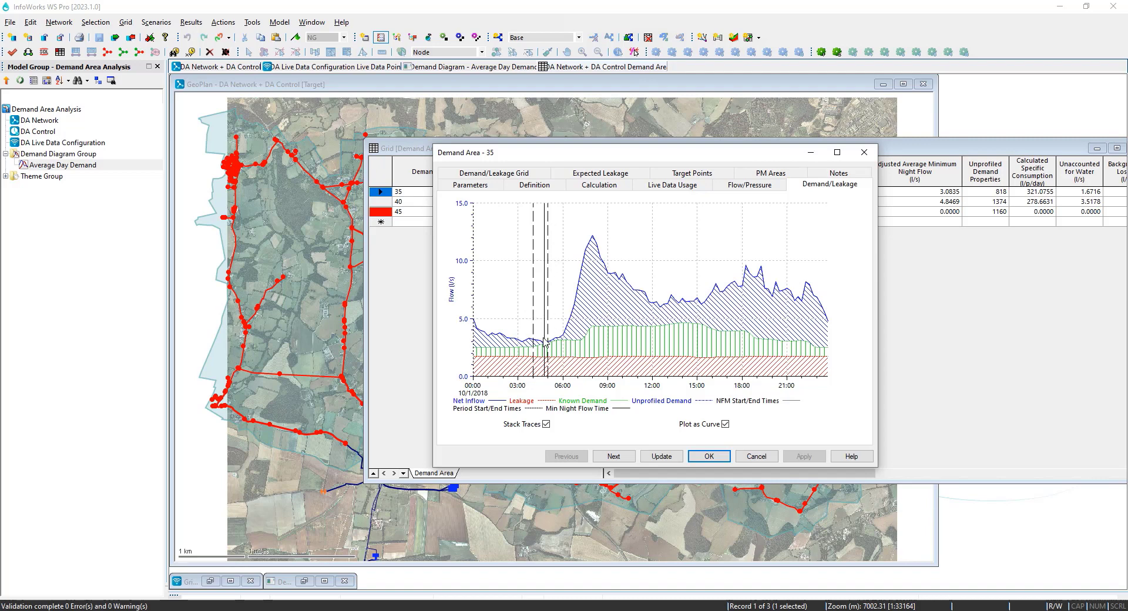
- Reposition demand area 35's Properties dialog, then close it and clear the map selection
mouse_move(545, 347)
drag(657, 152, 752, 115)
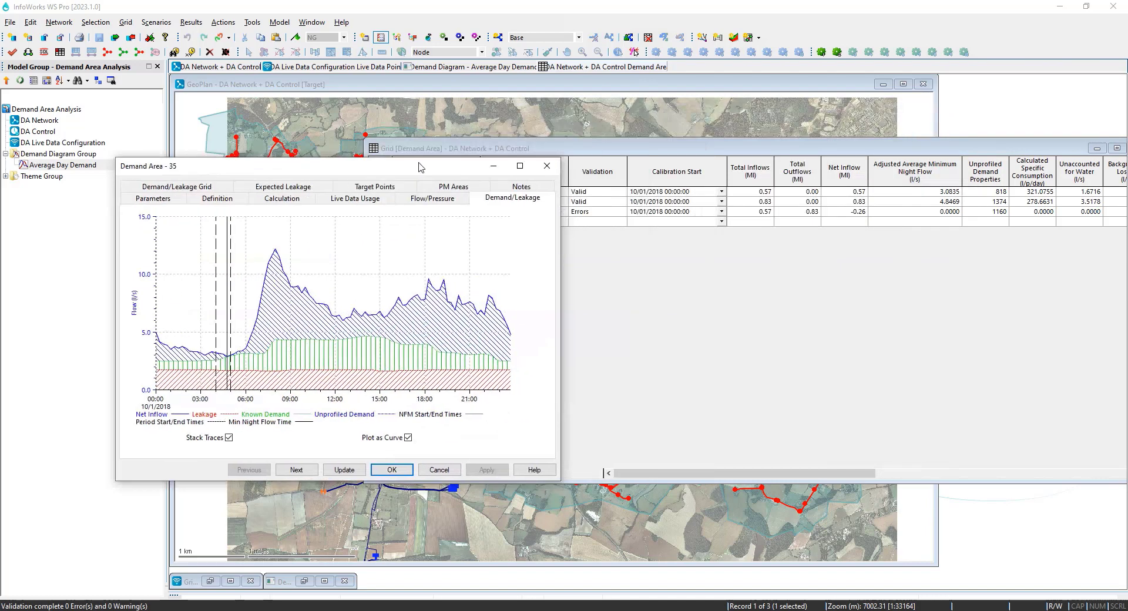
drag(860, 121, 373, 247)
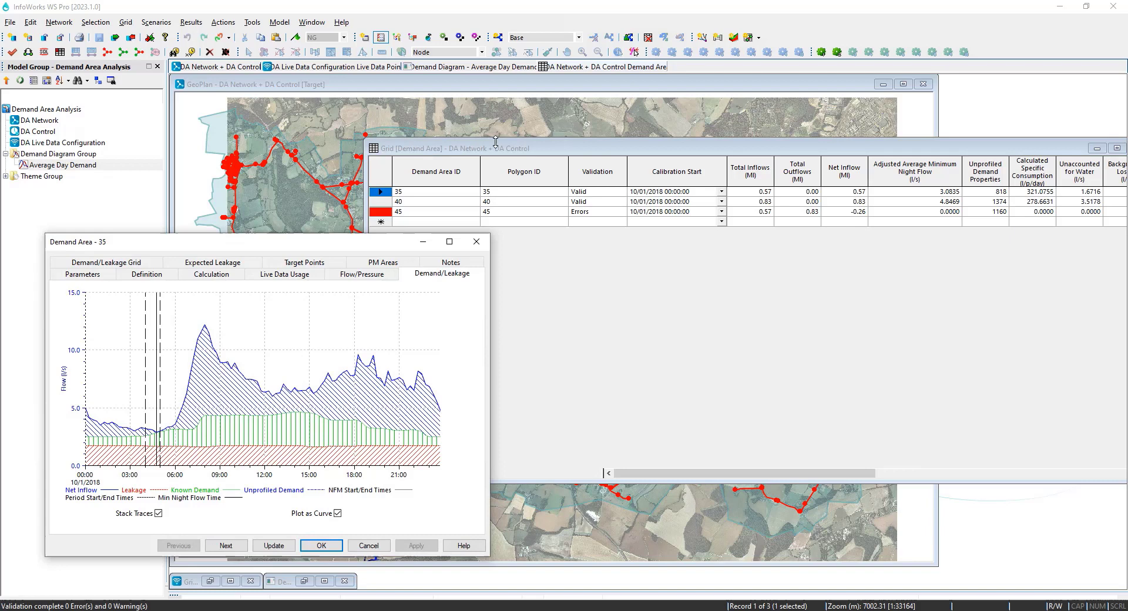
drag(446, 148, 675, 151)
right_click(612, 194)
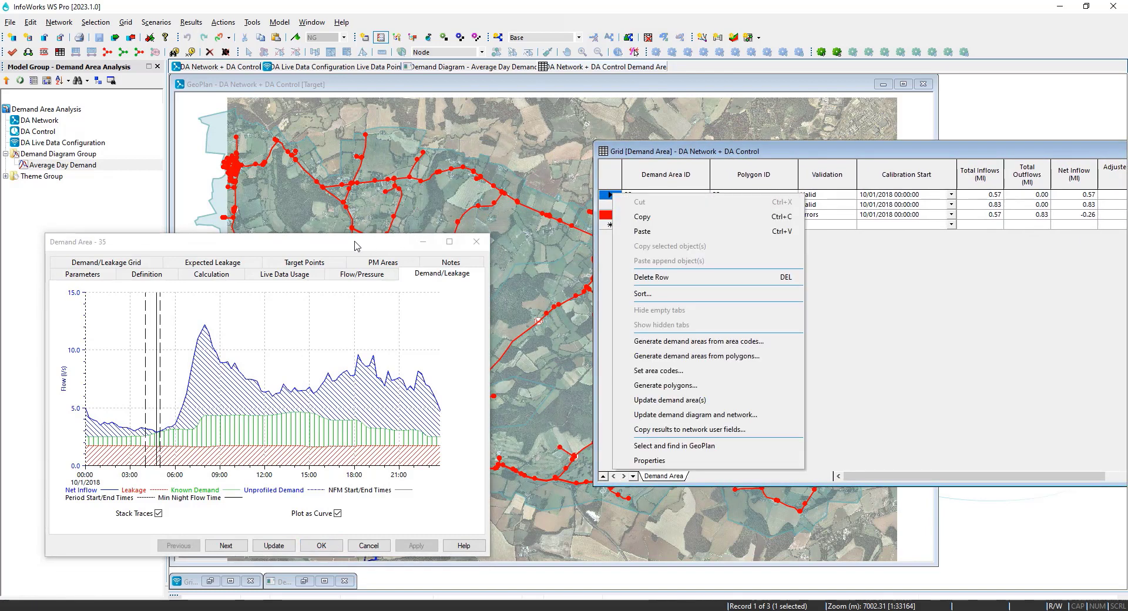
drag(373, 246, 881, 231)
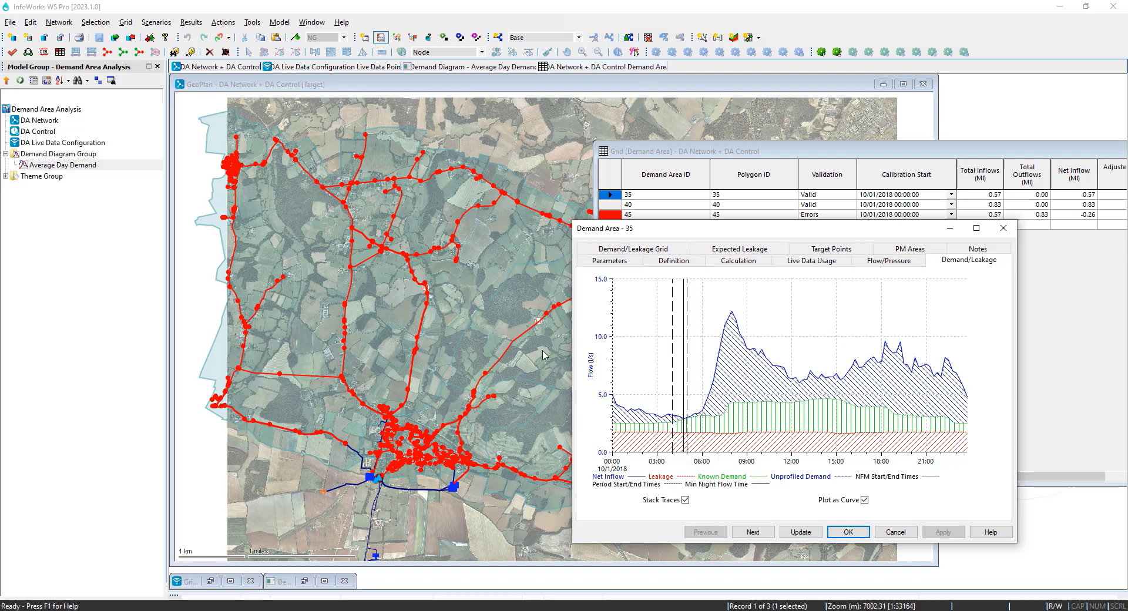
click(1004, 228)
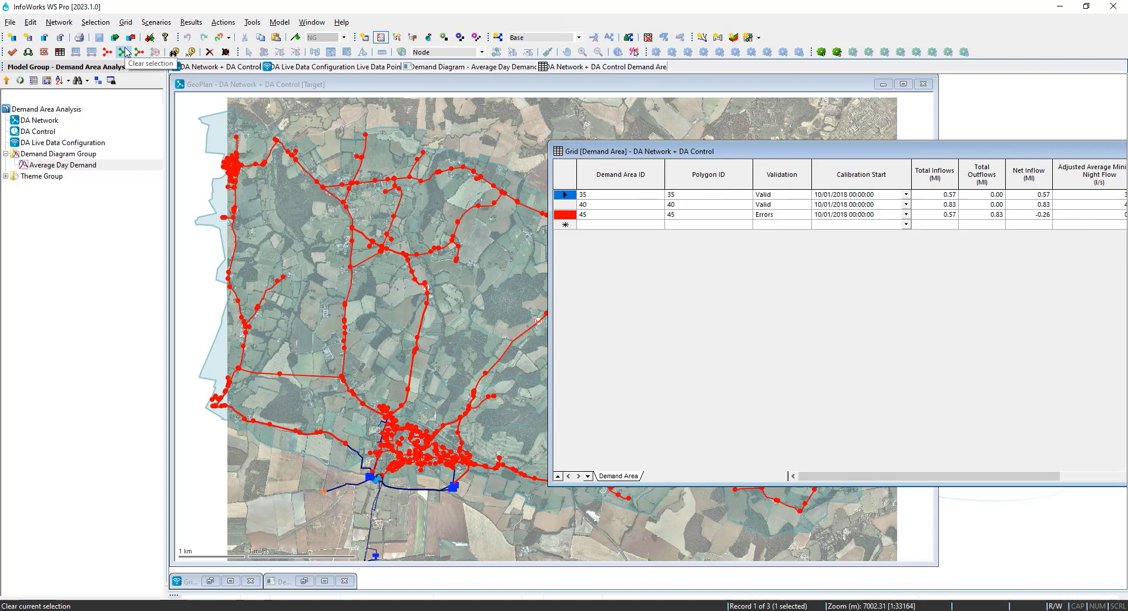
click(125, 52)
- Shrink the Demand Area grid and select the Unprofiled Demand Properties, Unaccounted for Water and Background Losses columns
drag(677, 151, 378, 153)
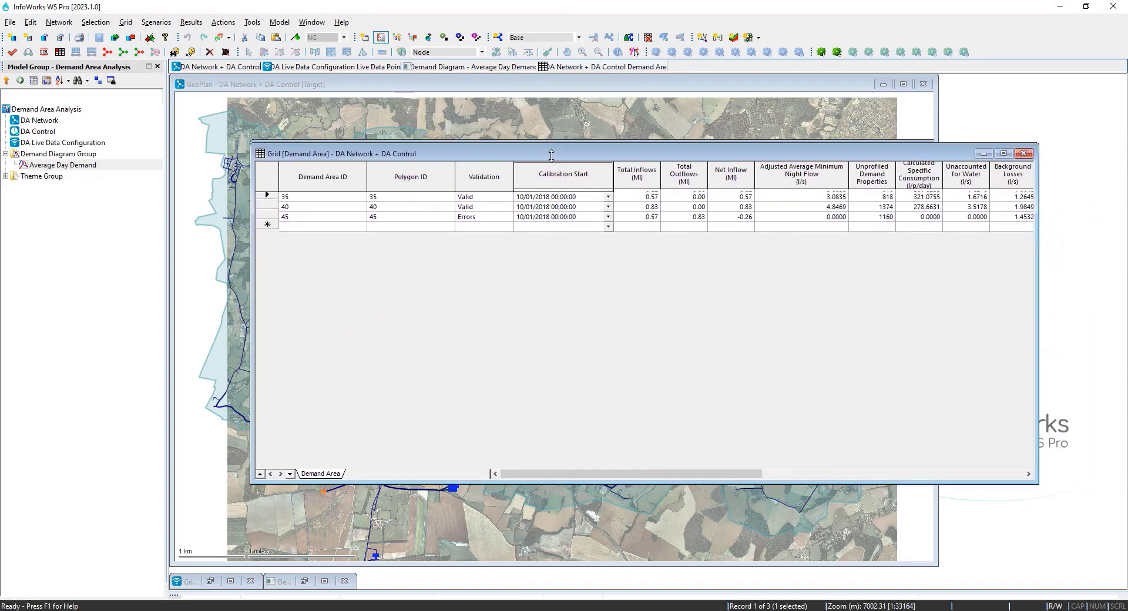
drag(551, 155, 663, 97)
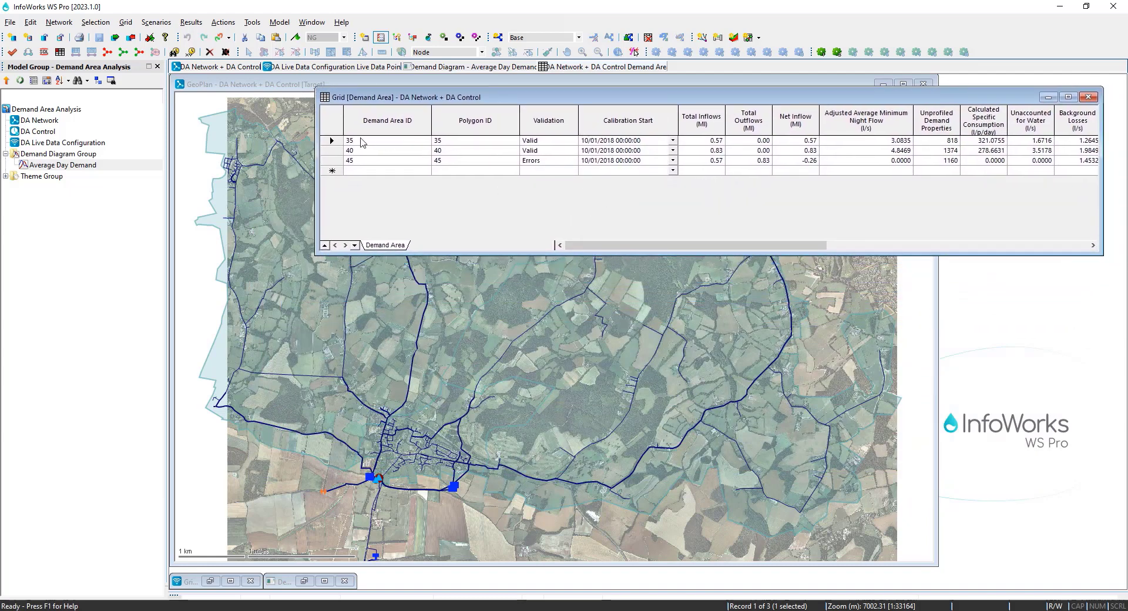
click(330, 142)
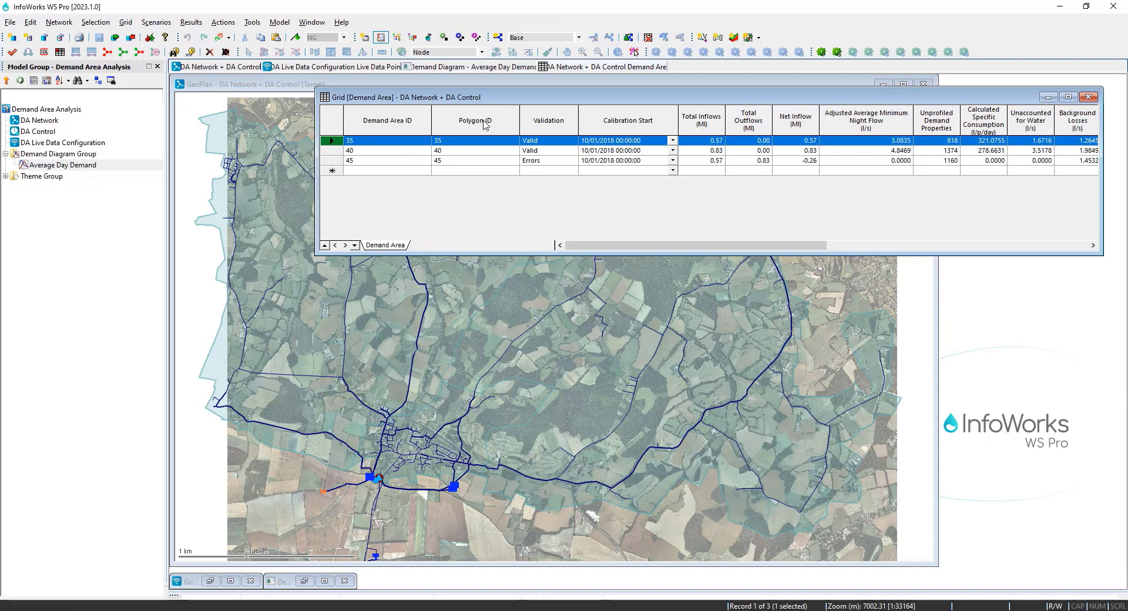
drag(636, 247, 683, 246)
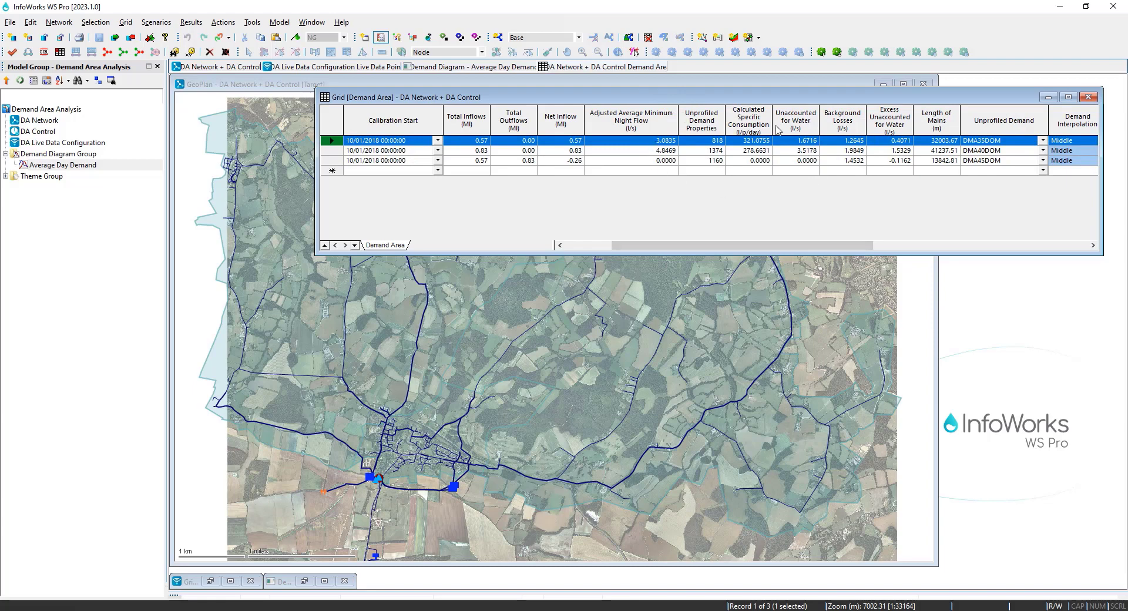
click(706, 117)
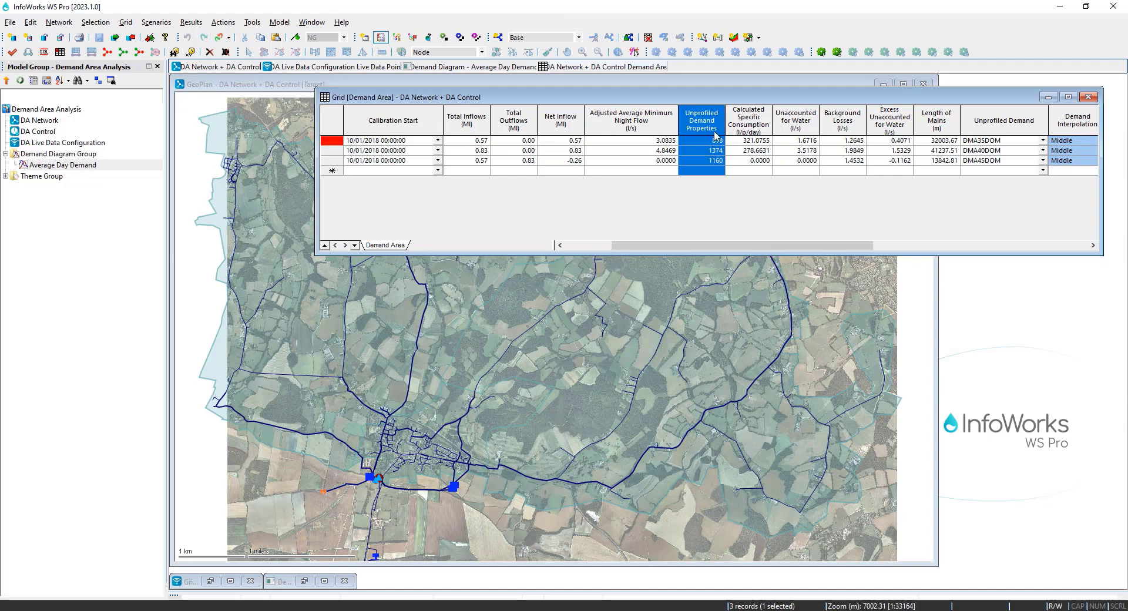
click(791, 124)
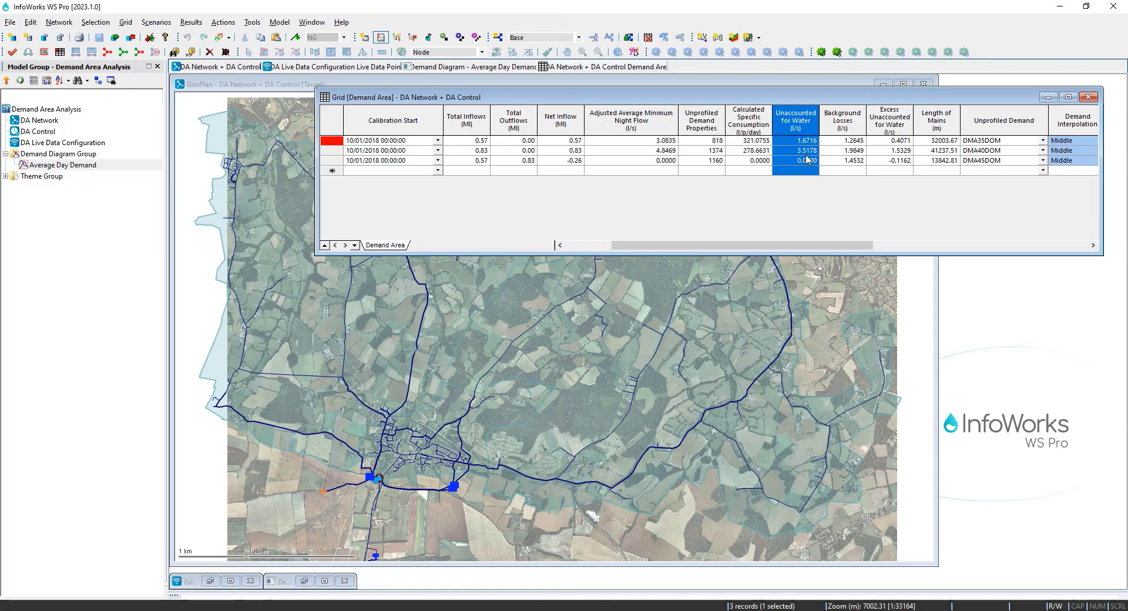
click(854, 124)
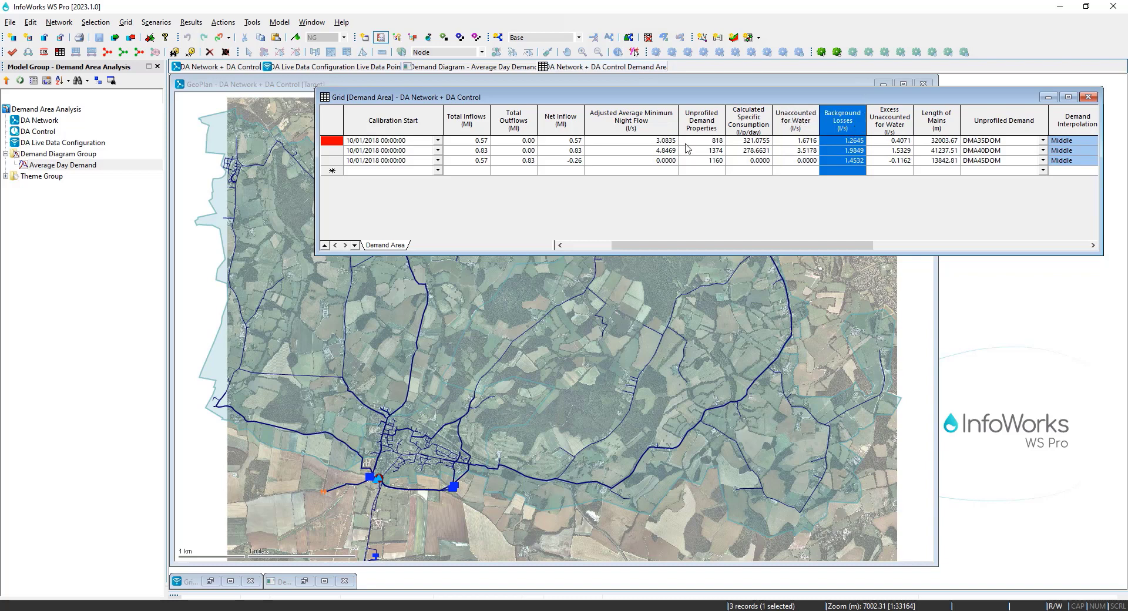
- Check demand area 35's Leakage Index Method choices, leaving the value unchanged
drag(839, 98, 768, 111)
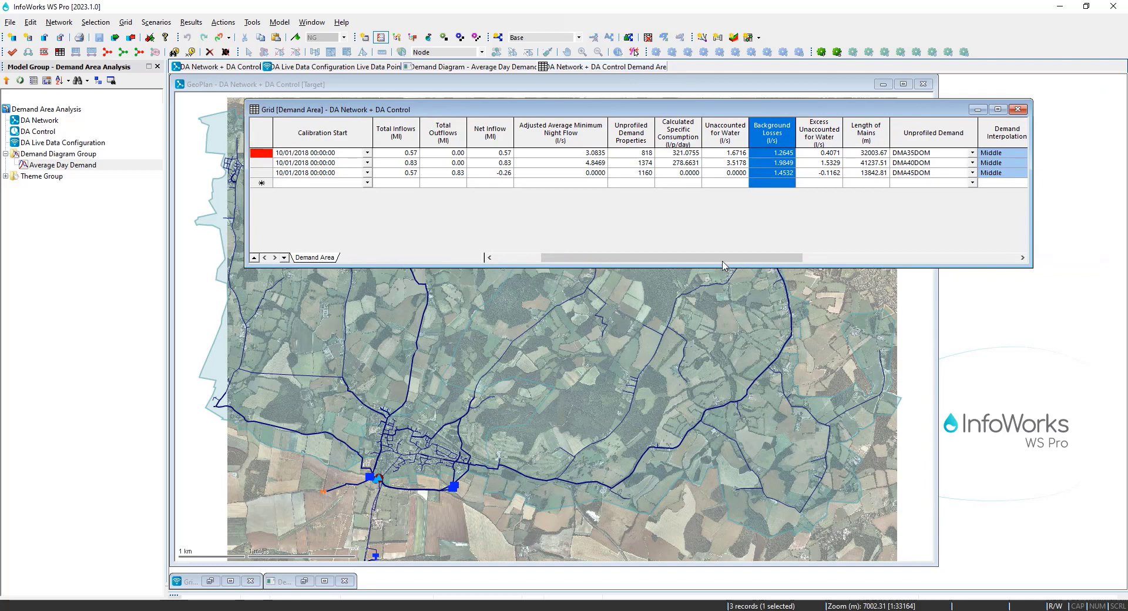
drag(723, 259, 935, 253)
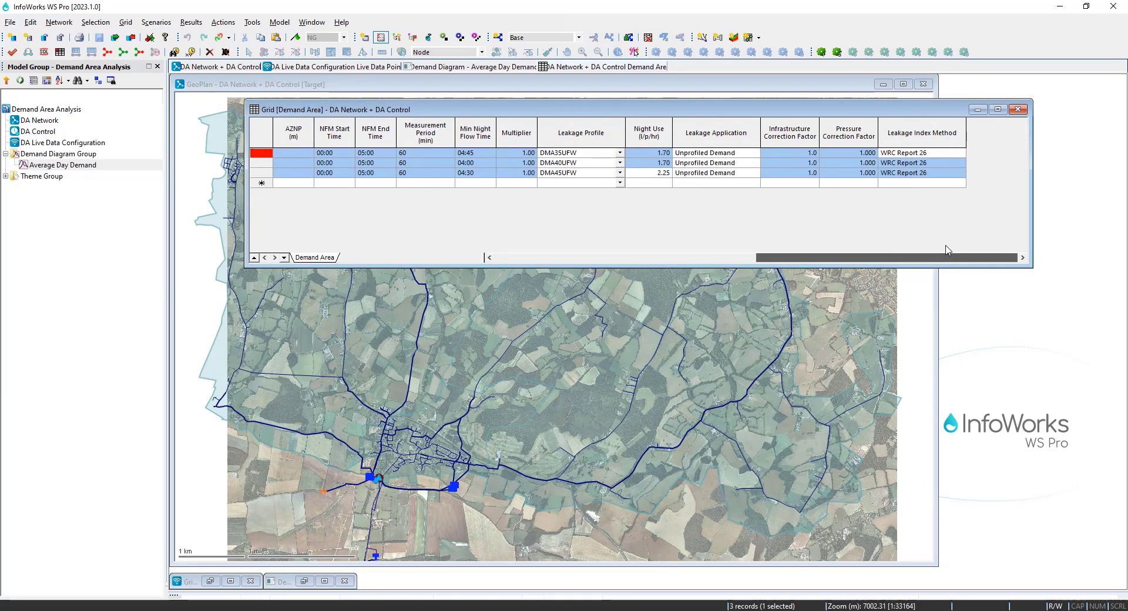
click(925, 152)
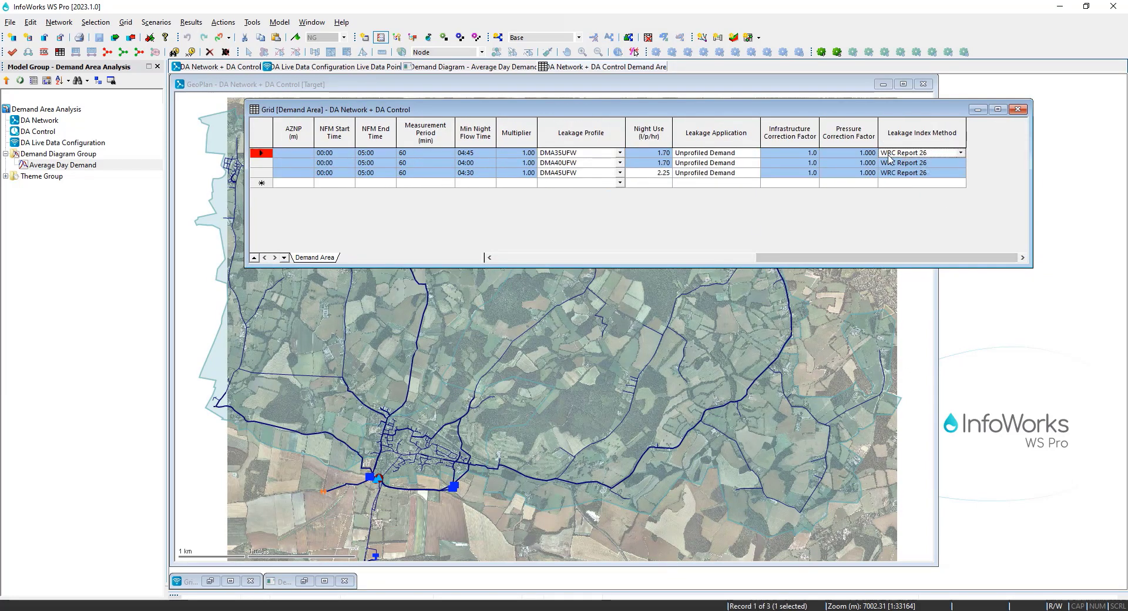
click(961, 152)
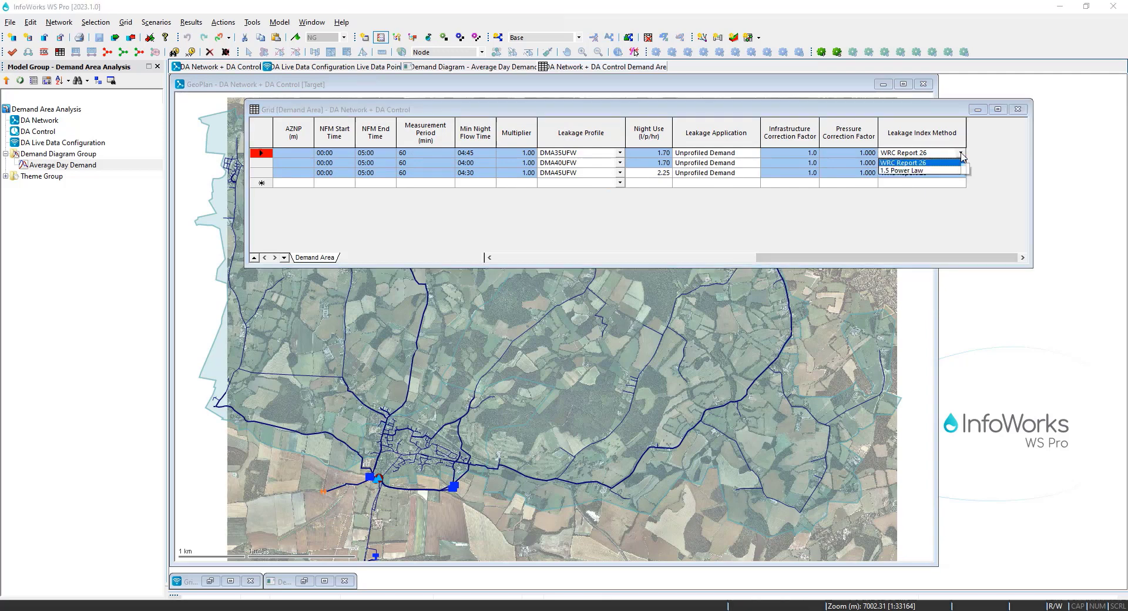
click(904, 158)
- Review Background Losses, Unaccounted for Water and Excess Unaccounted for Water values, then right-click demand area 35
drag(910, 257, 712, 263)
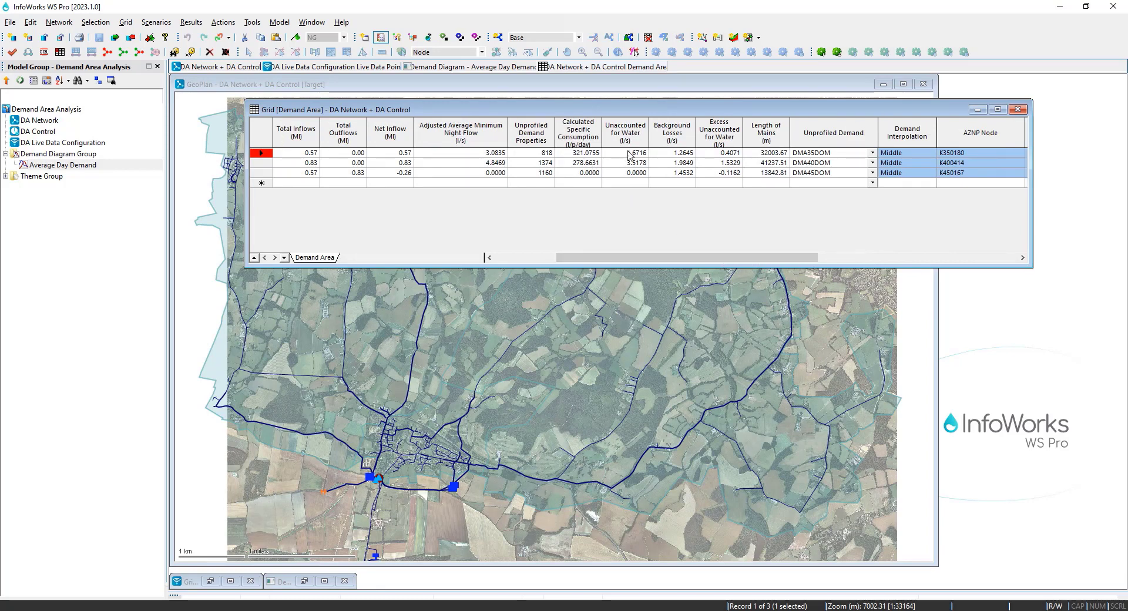
click(679, 155)
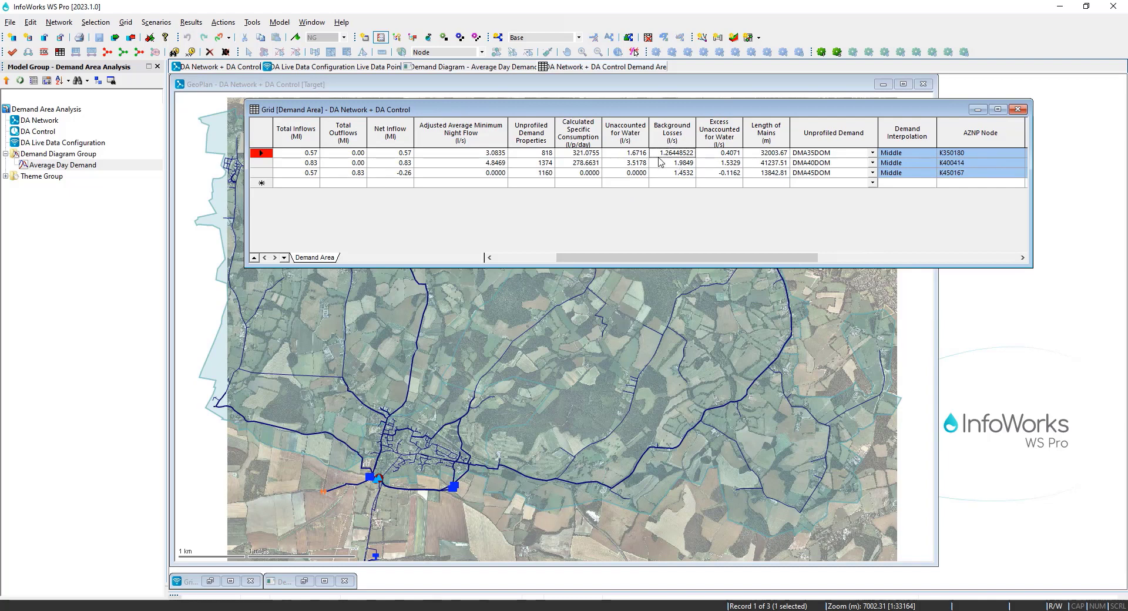
click(715, 134)
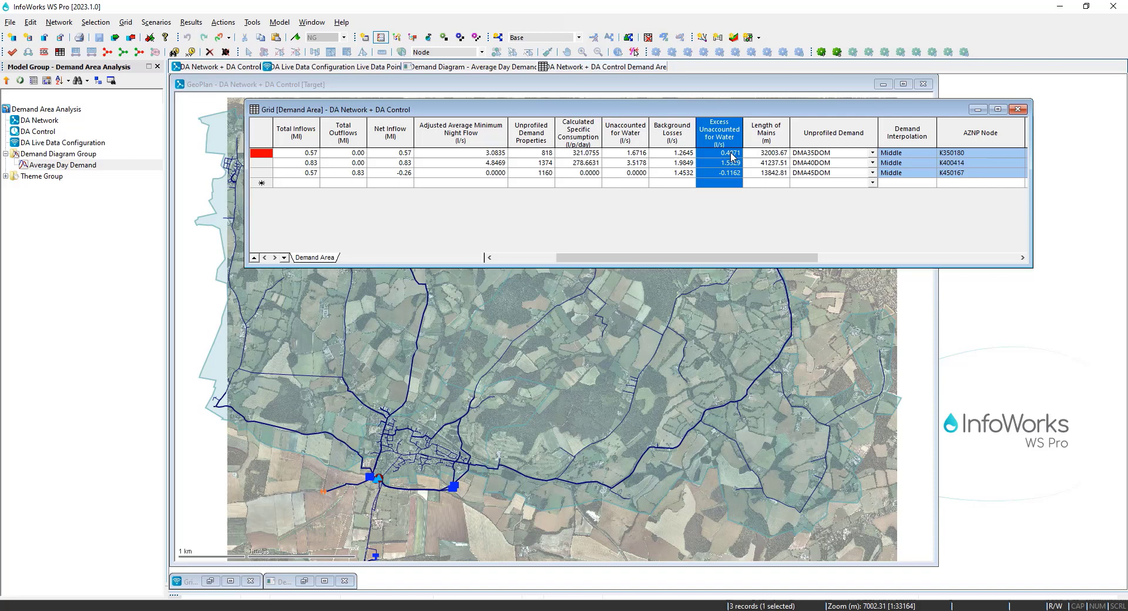
click(261, 152)
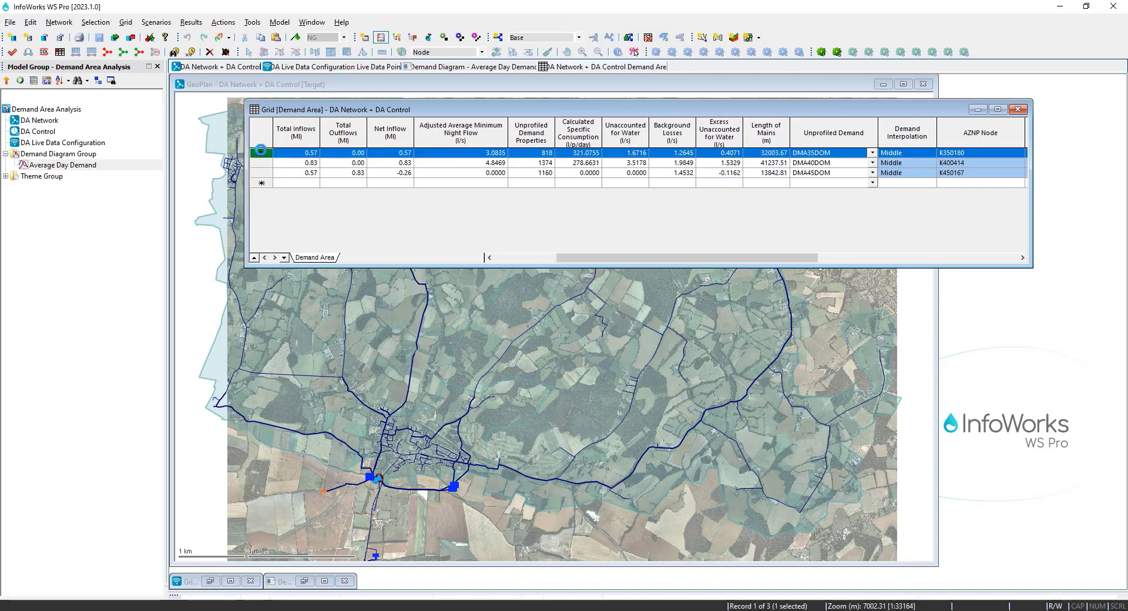
click(638, 154)
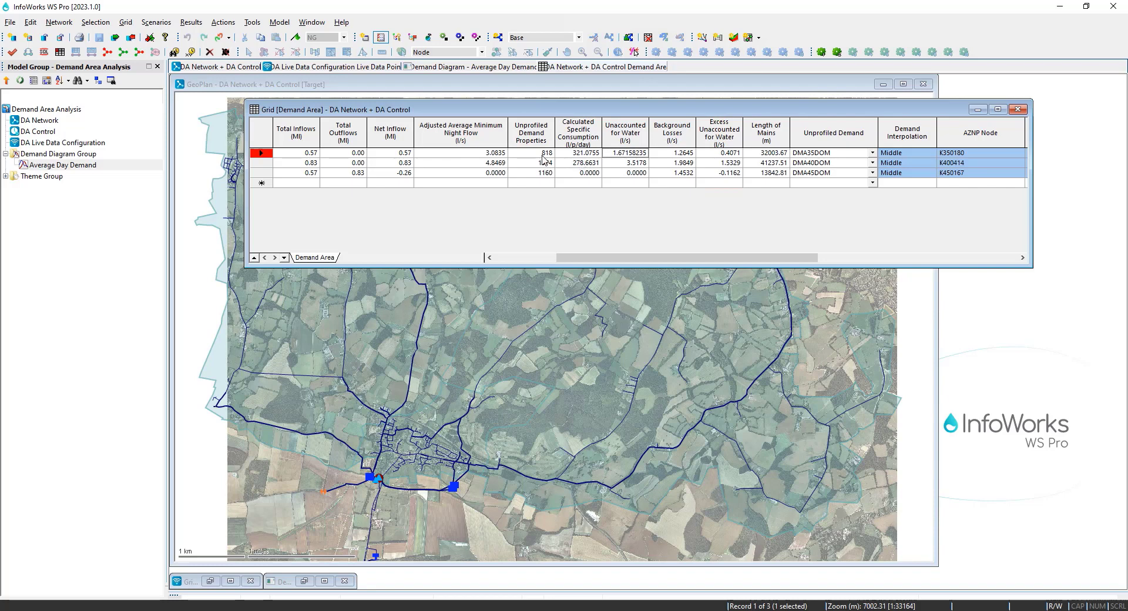
click(730, 164)
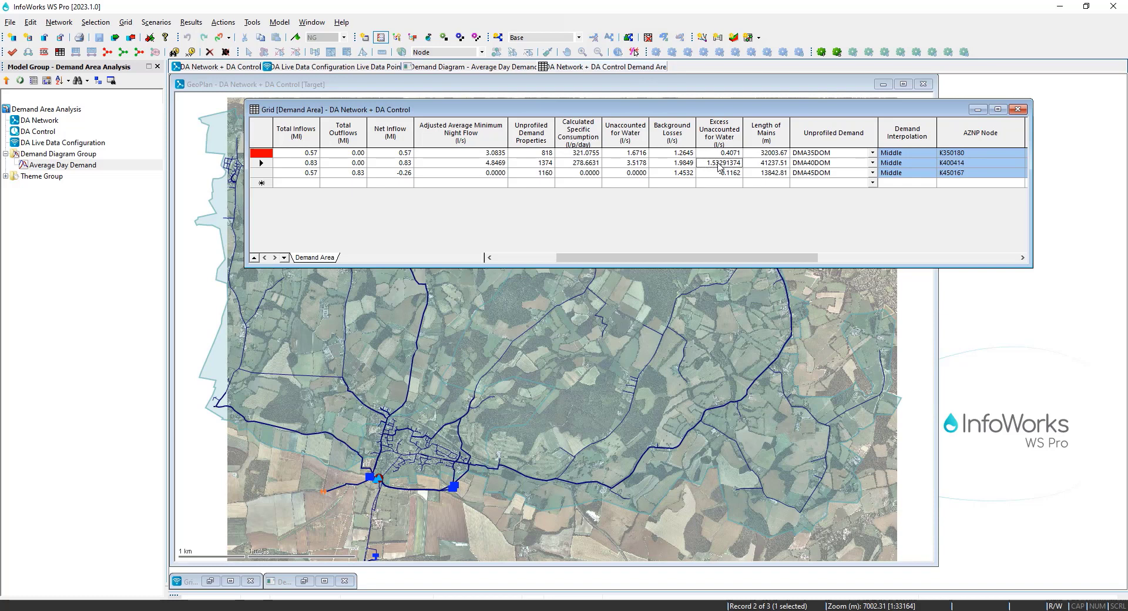
drag(705, 109, 935, 137)
right_click(492, 180)
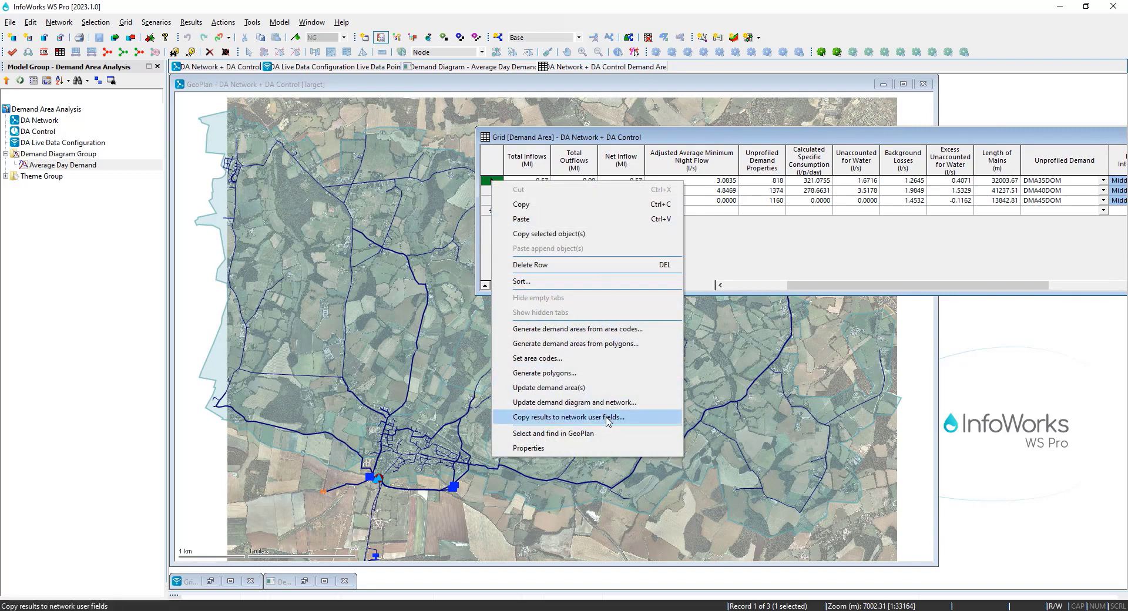
- Copy results to Pipe user fields: Excess Unaccounted for Water, Unprofiled Demand Properties, Length of Mains to User Numbers 1–3
click(638, 423)
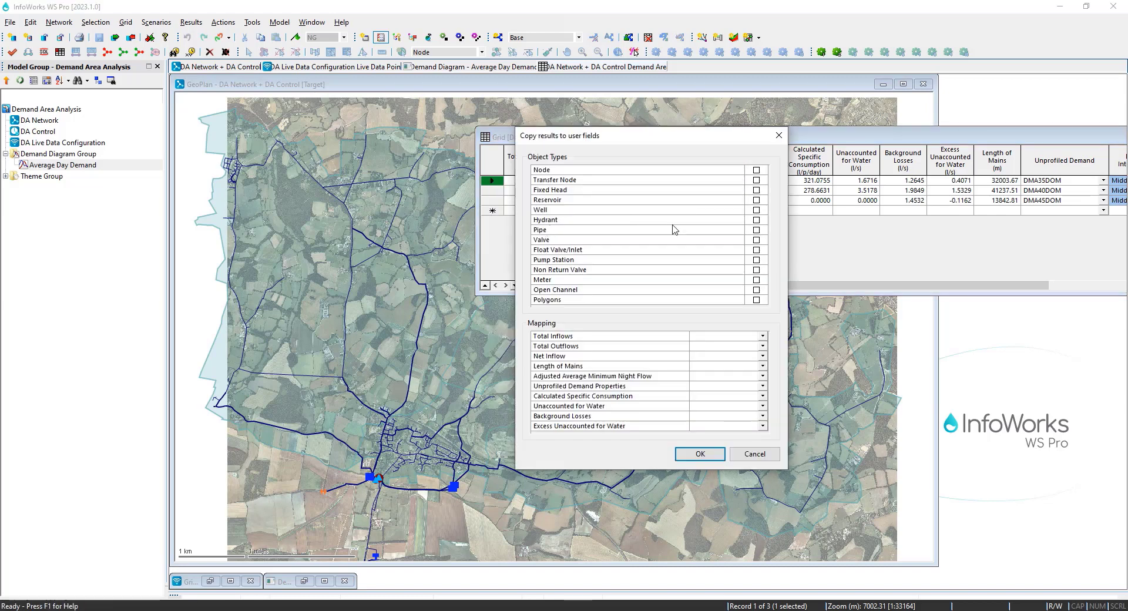
click(756, 230)
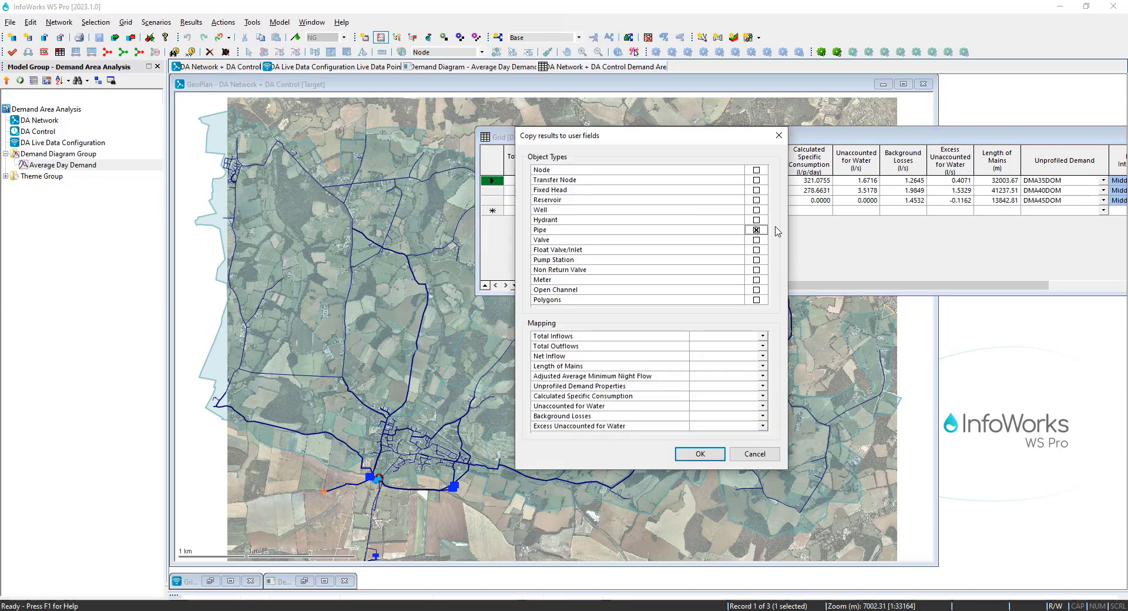
click(763, 426)
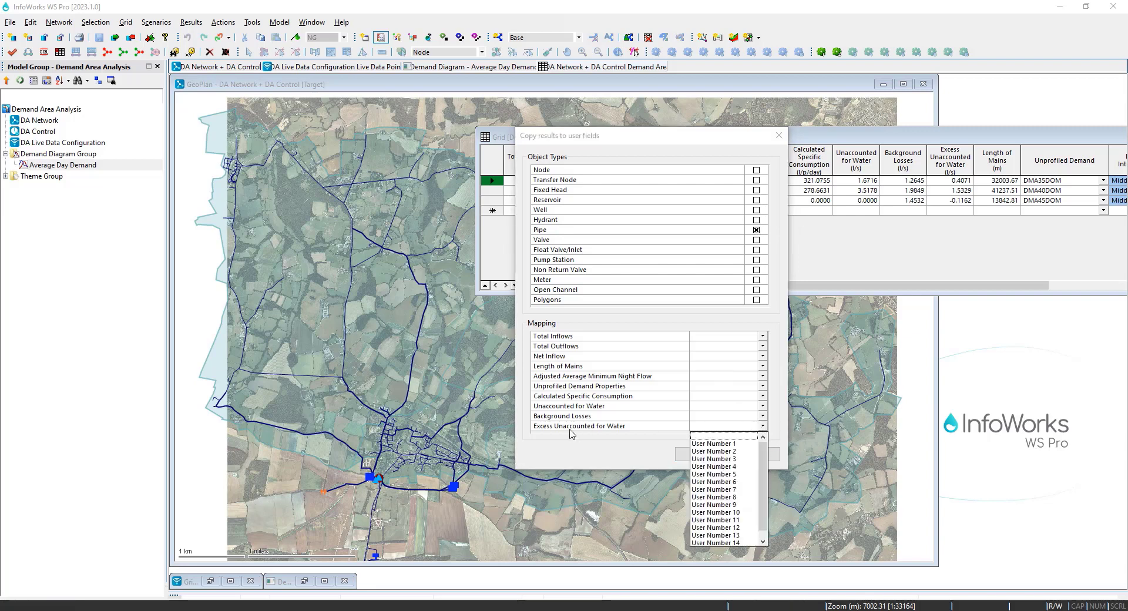
click(728, 444)
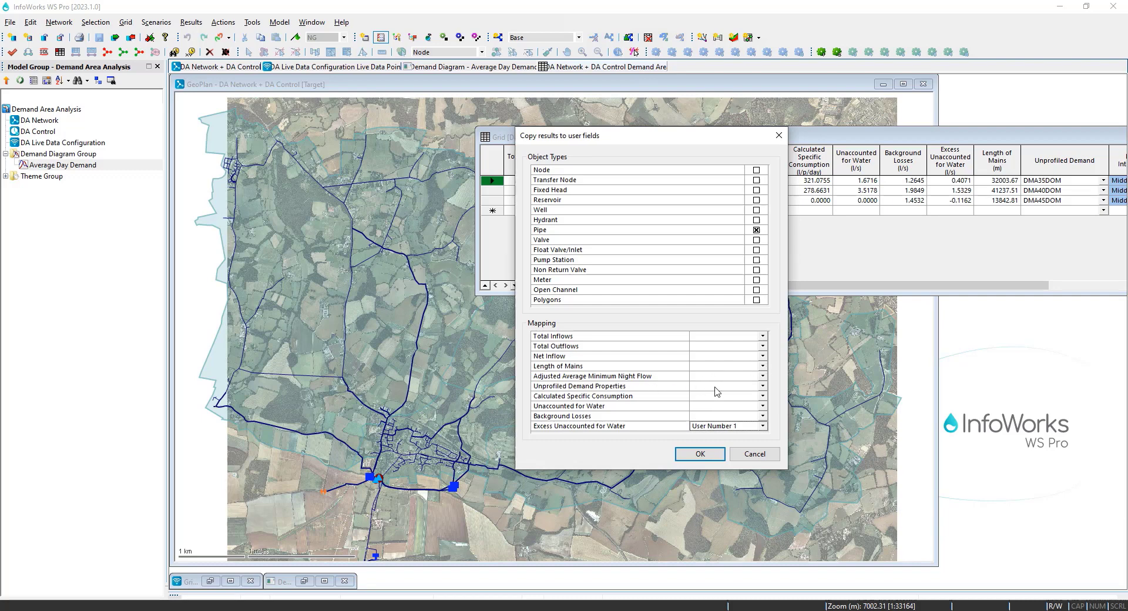
click(763, 386)
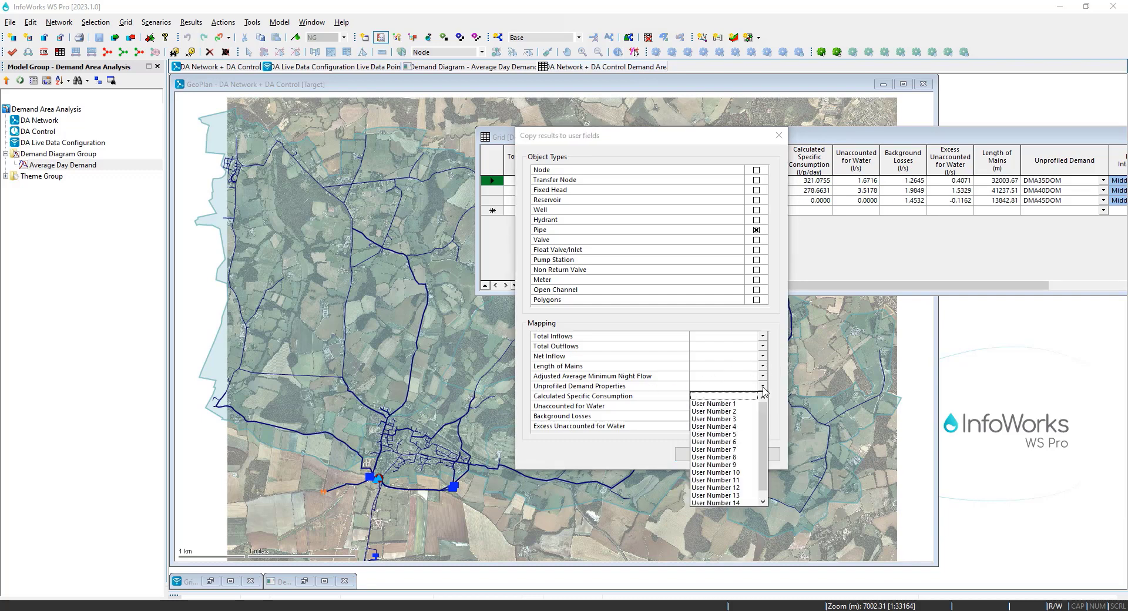
click(738, 412)
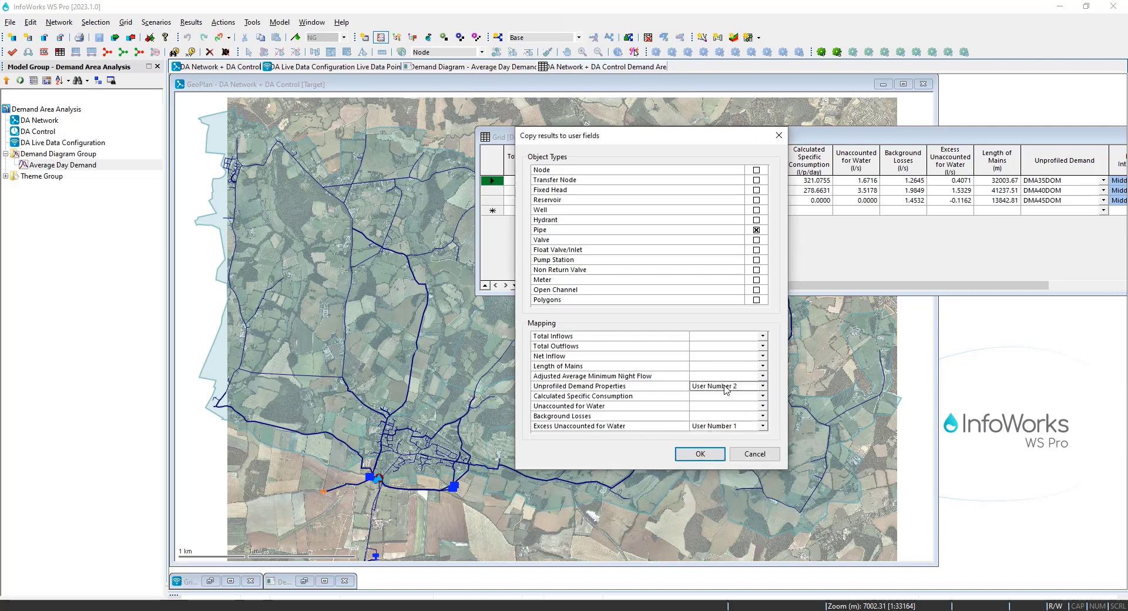
click(763, 376)
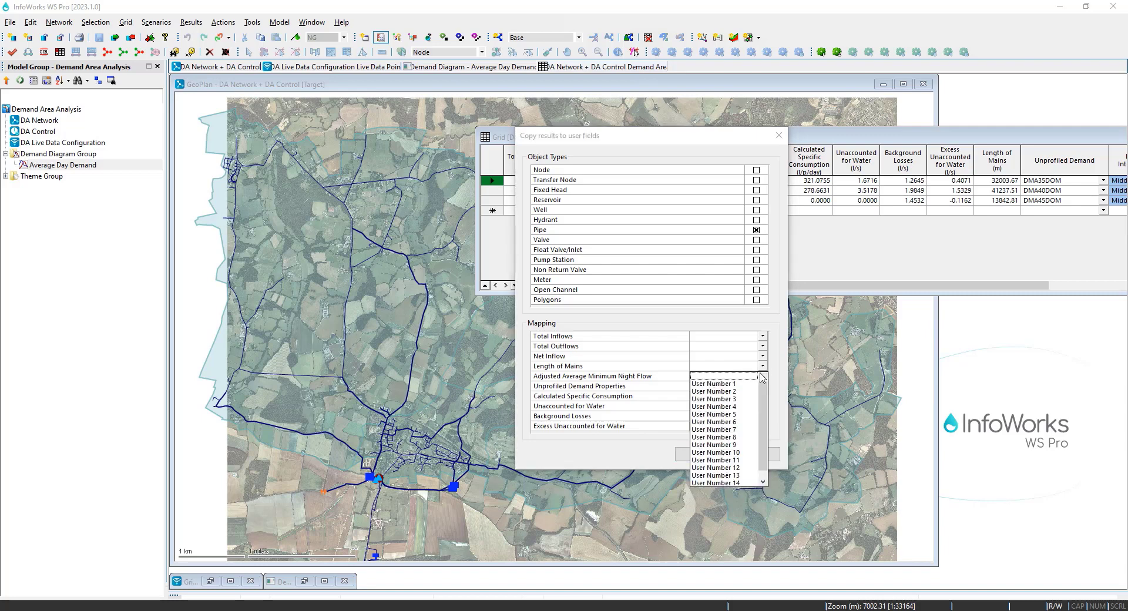
click(729, 399)
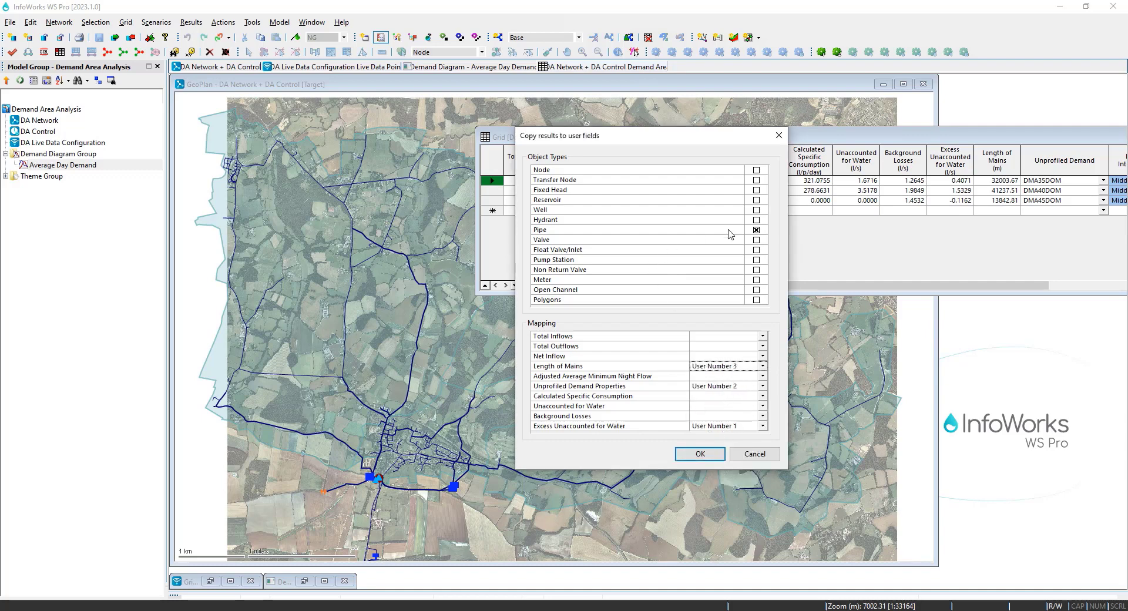
click(700, 454)
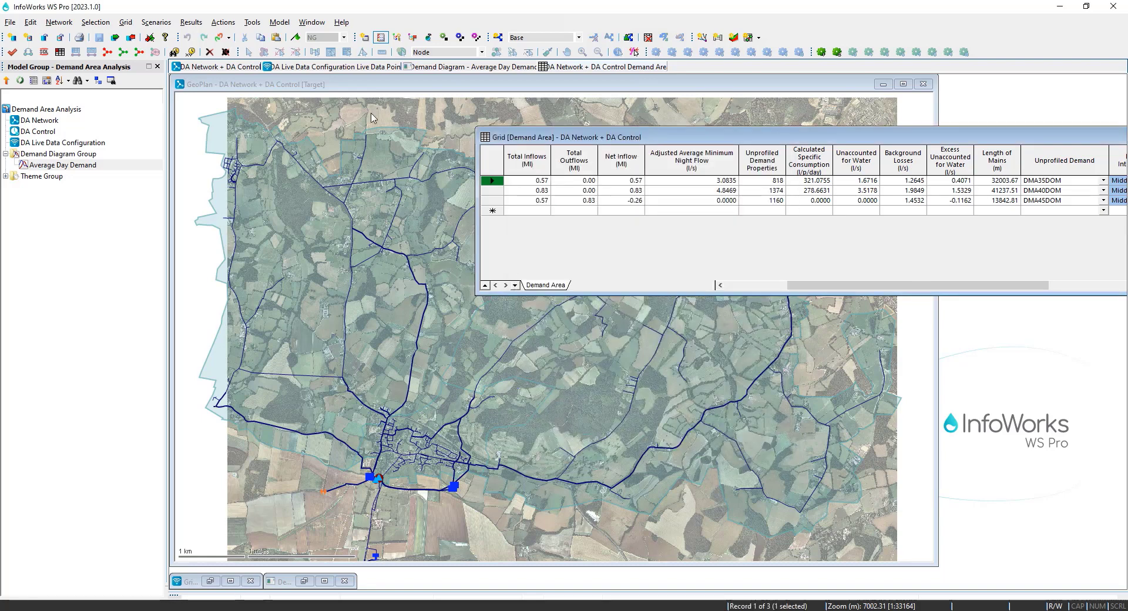
- Inspect a pipe's copied user field values, then apply the Leakage per Length theme to the GeoPlan
double_click(234, 242)
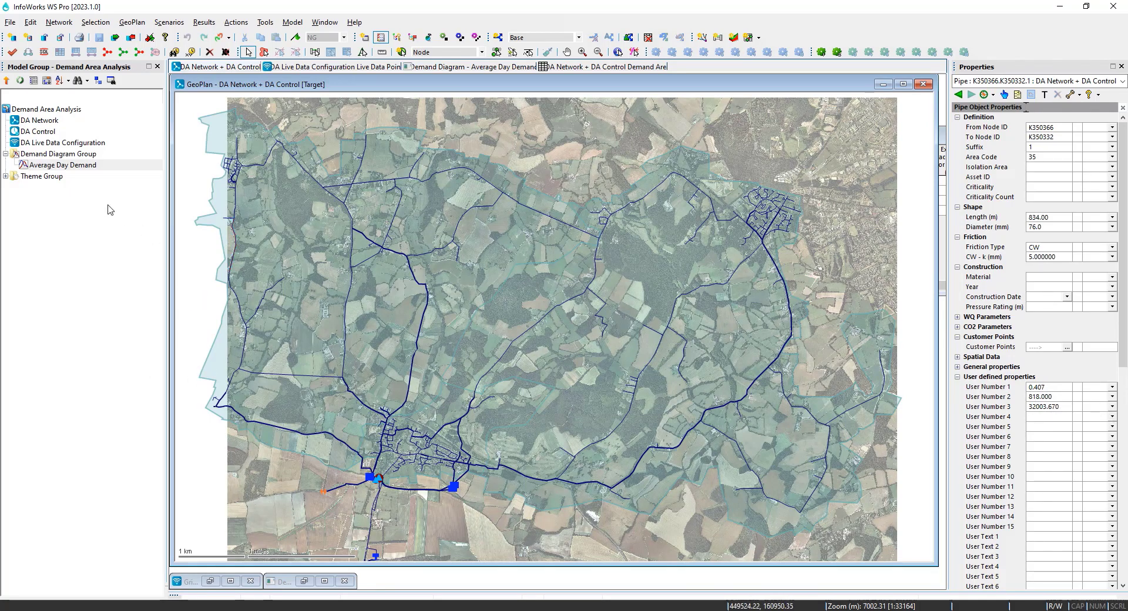
click(6, 176)
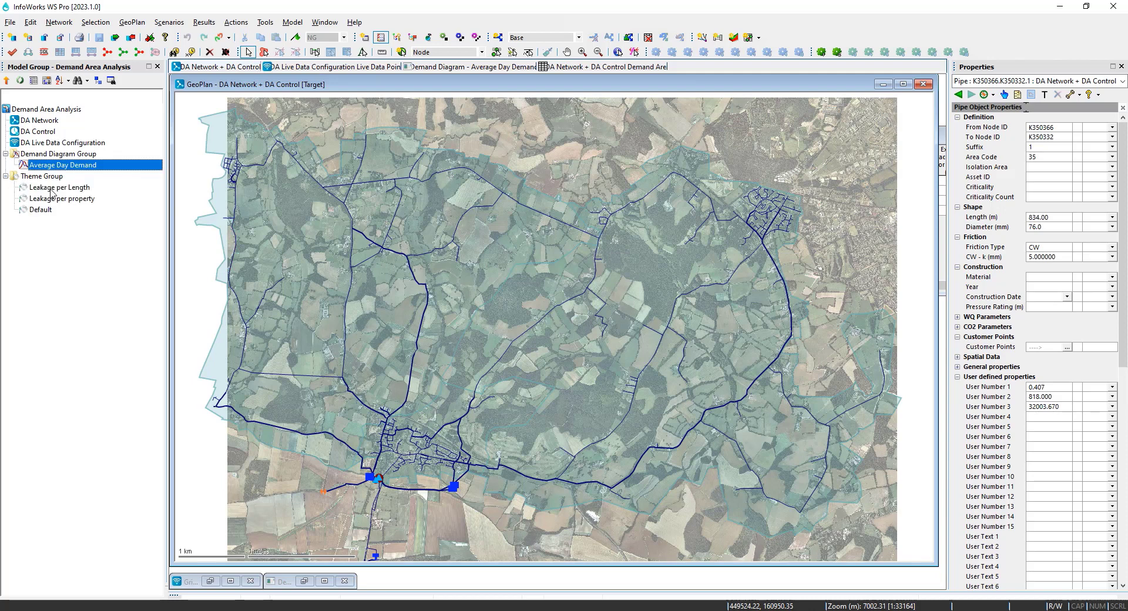
click(91, 200)
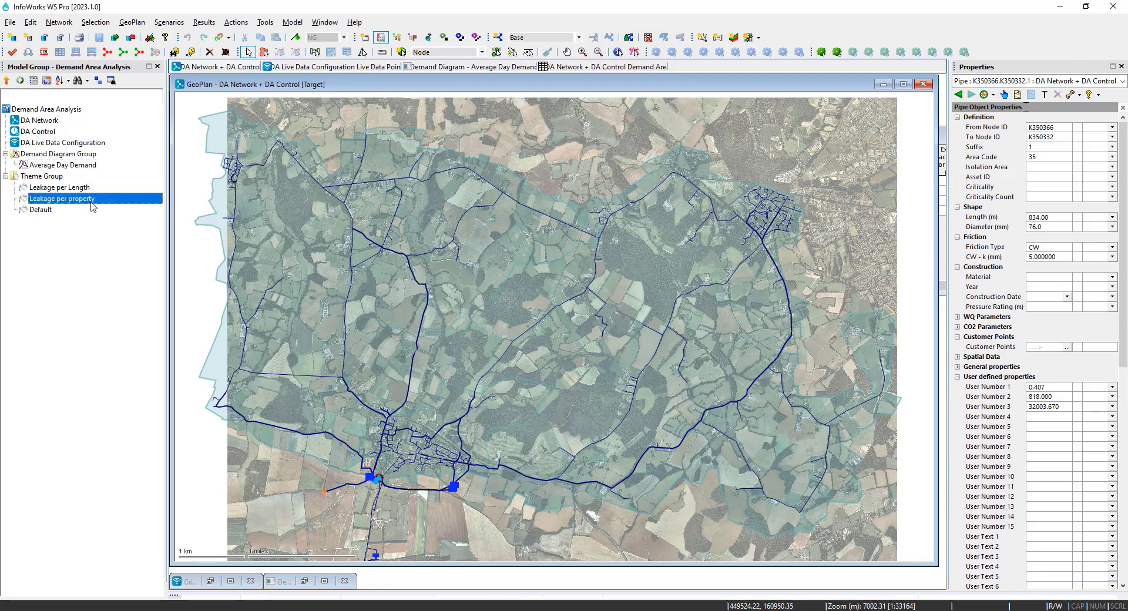
click(82, 188)
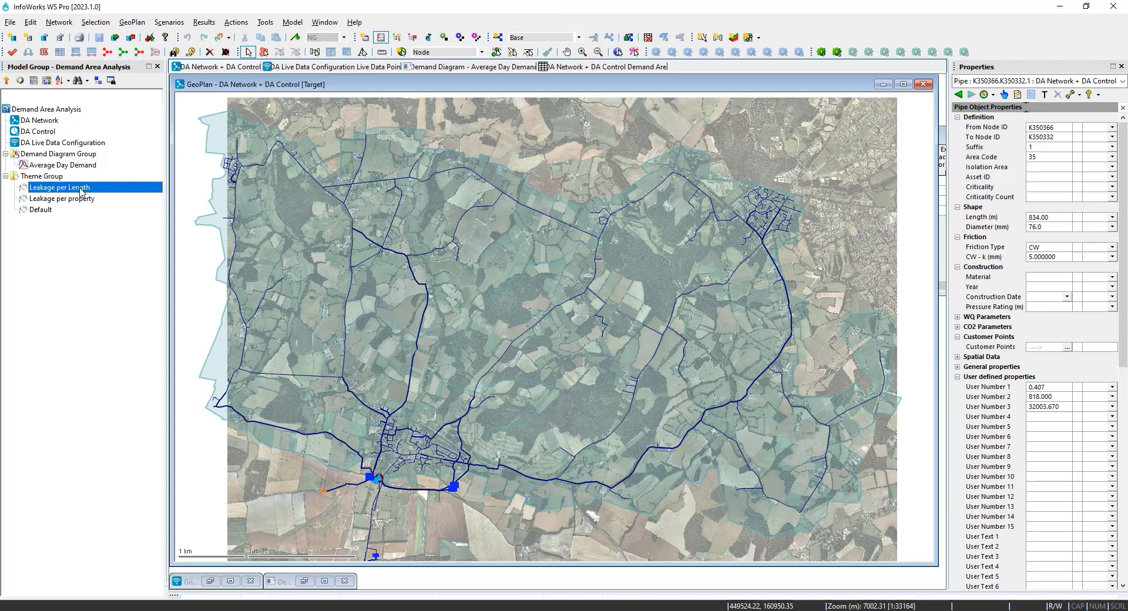
drag(82, 191, 488, 192)
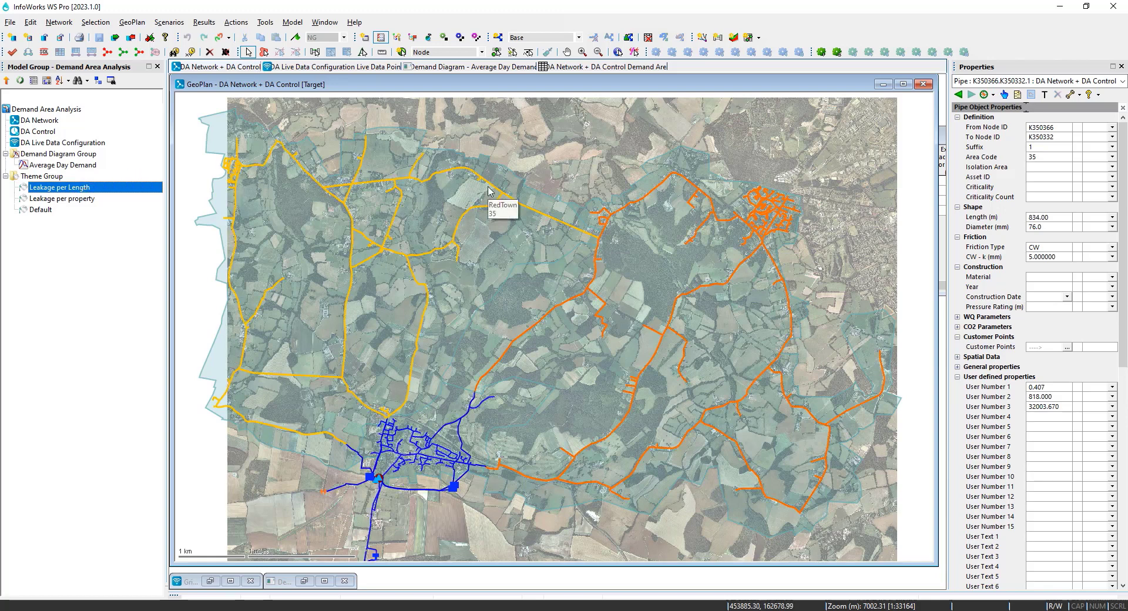
right_click(599, 132)
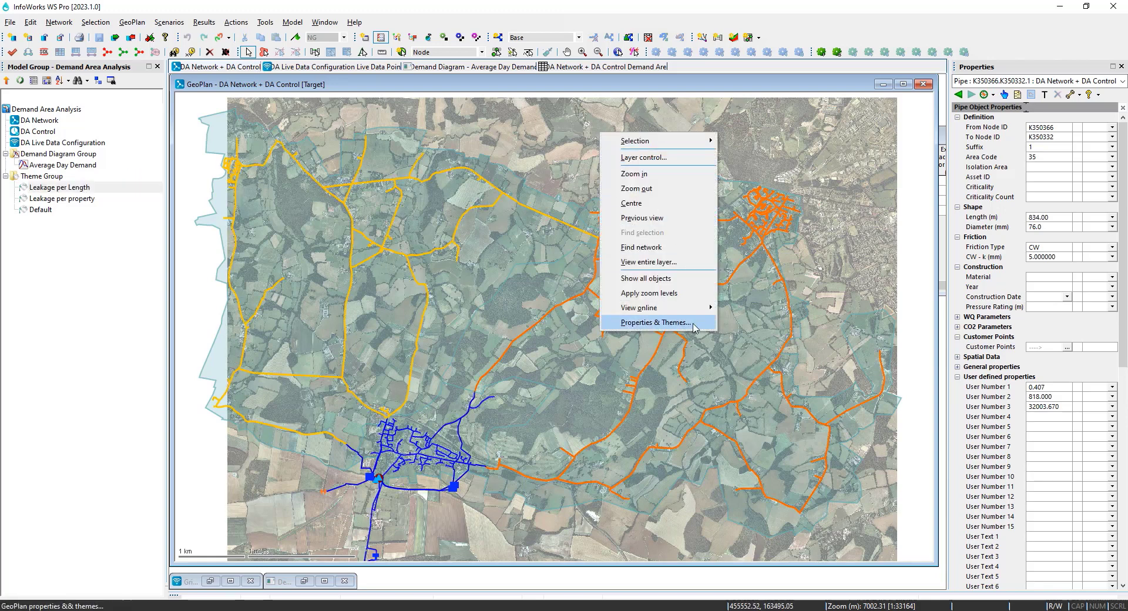
click(696, 328)
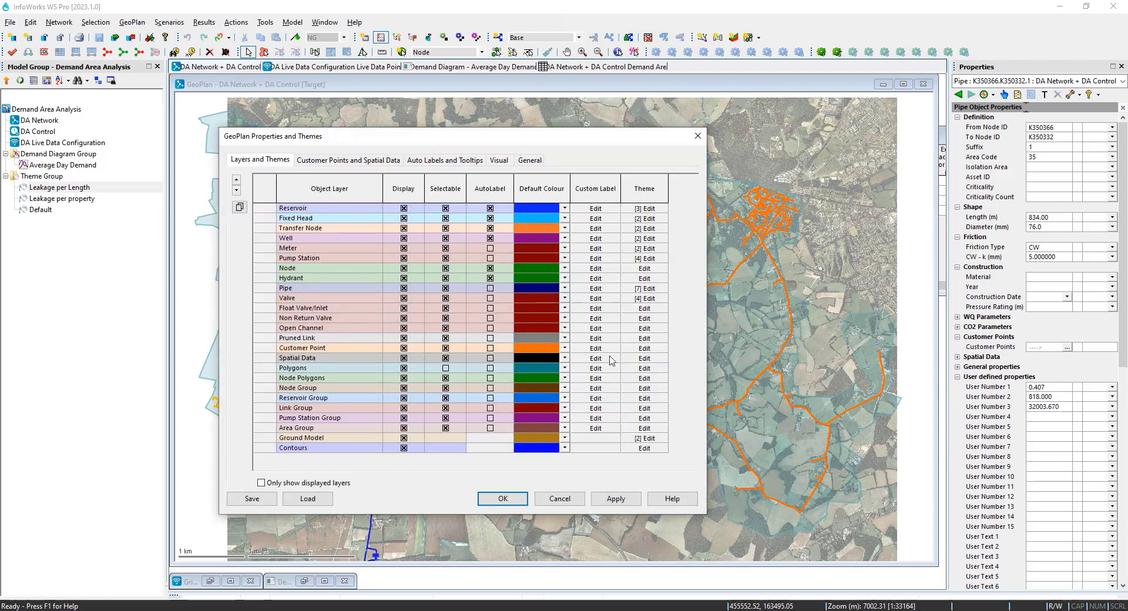
click(649, 289)
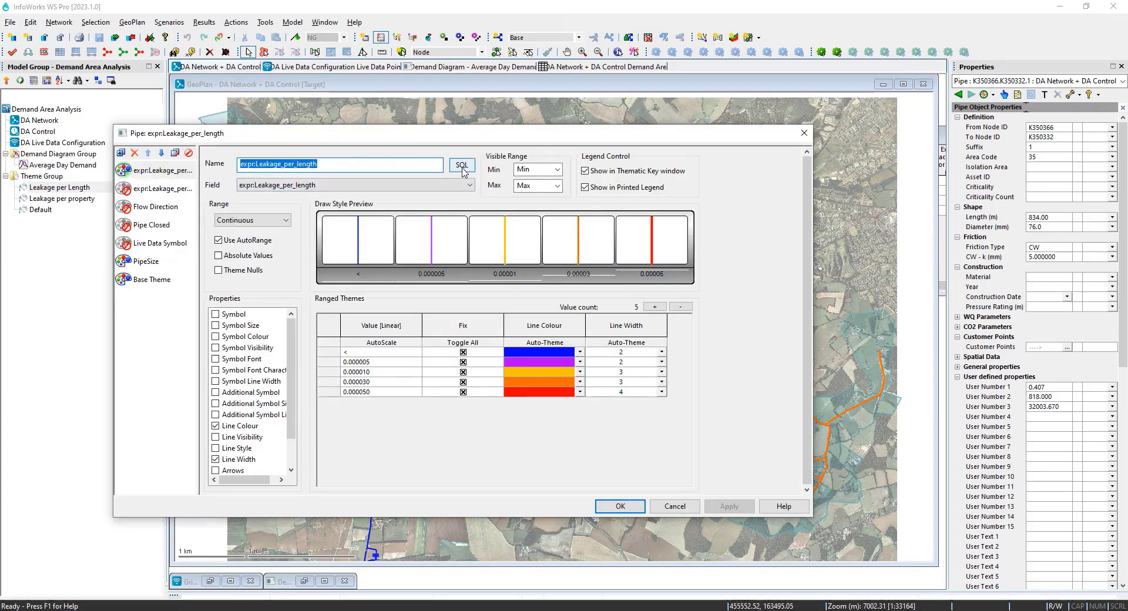
click(458, 185)
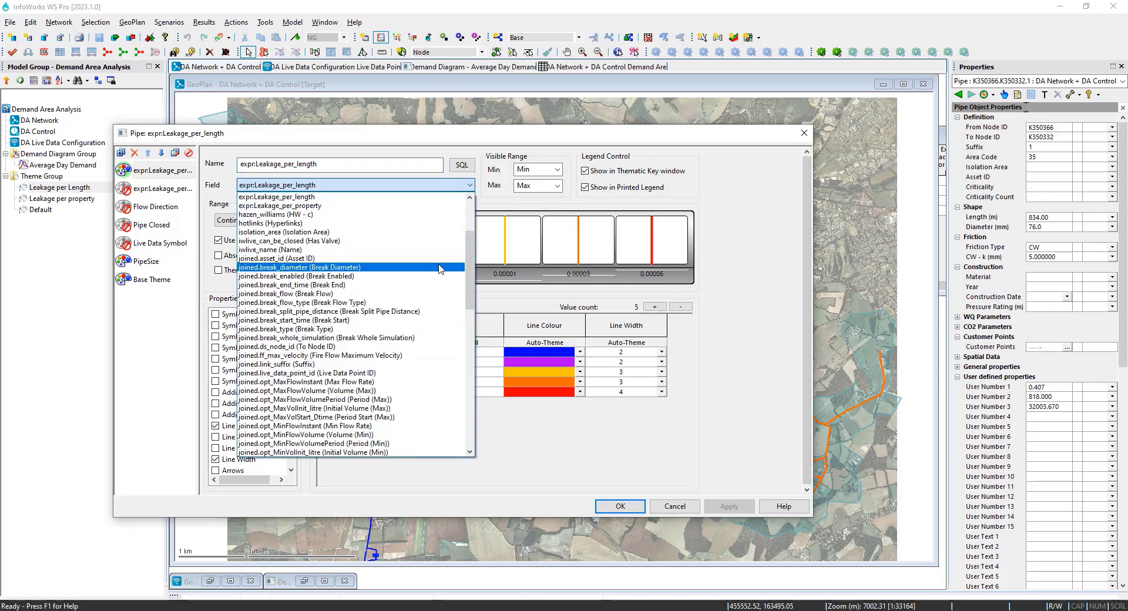
scroll(442, 331, down, 5)
scroll(442, 331, down, 20)
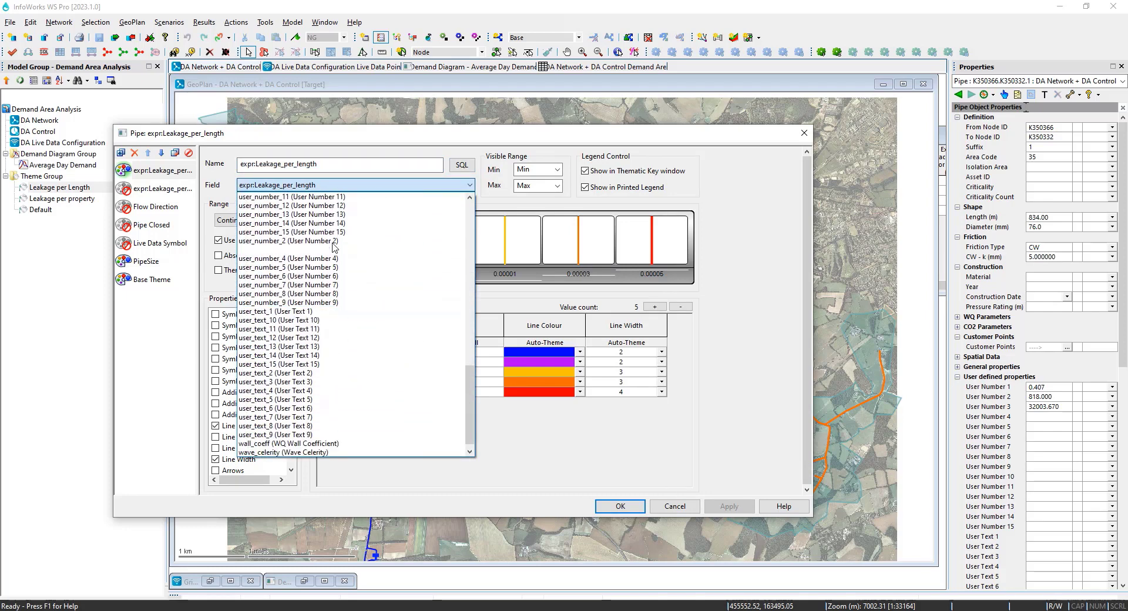
click(462, 165)
click(461, 165)
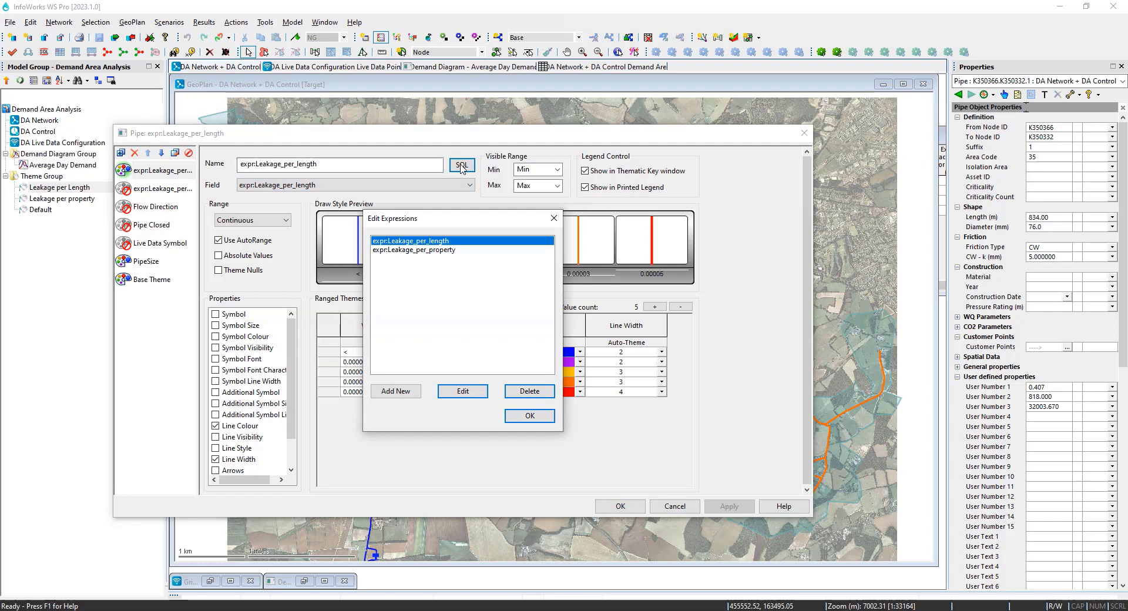
click(462, 390)
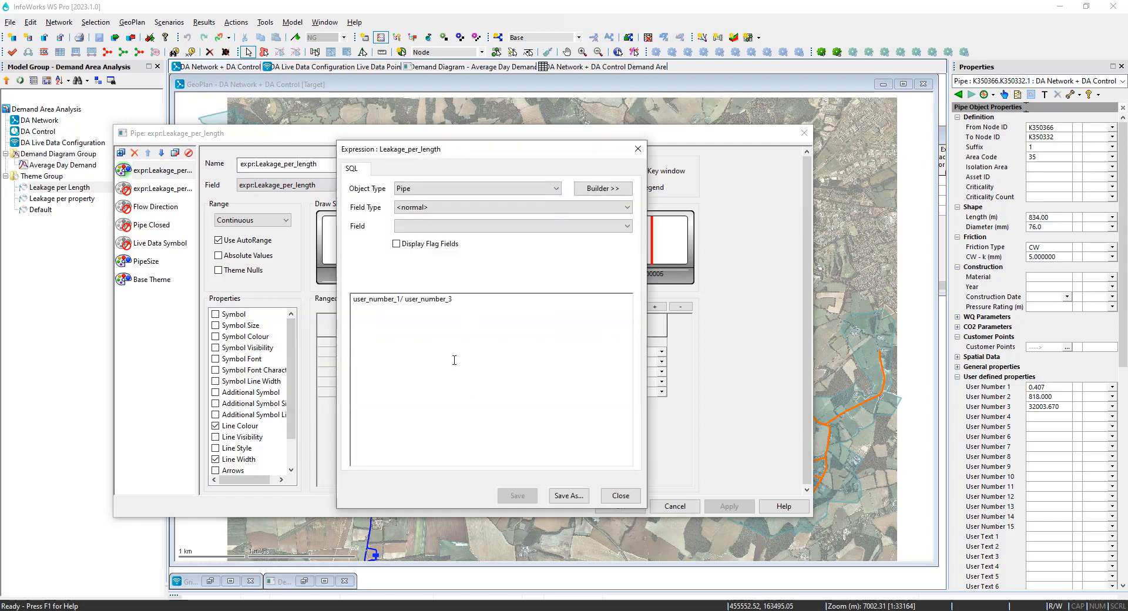
drag(401, 299, 351, 299)
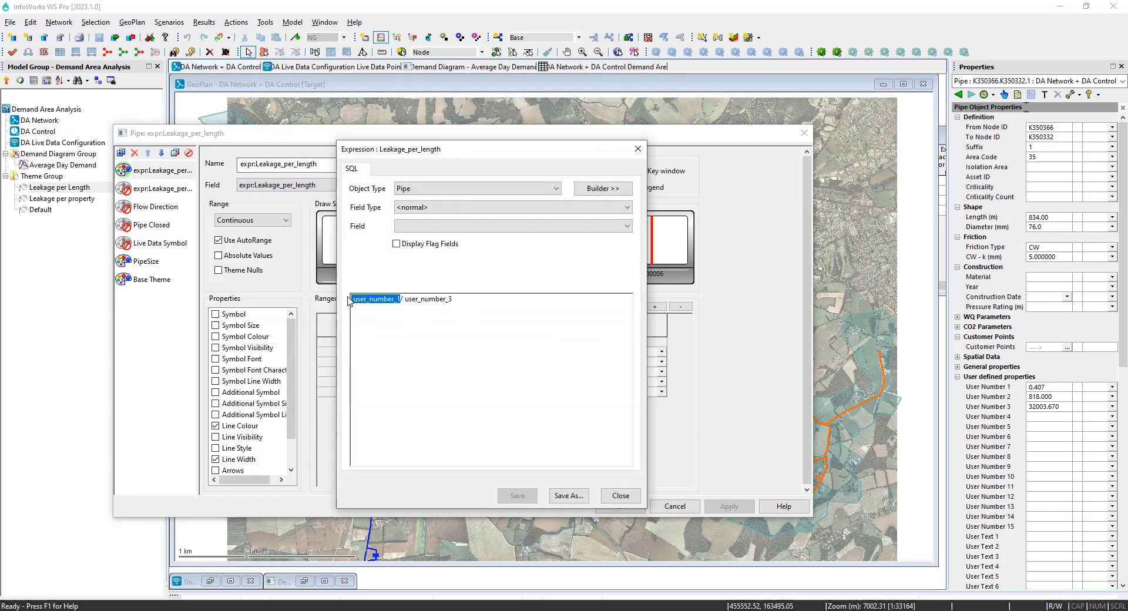
drag(491, 298, 410, 298)
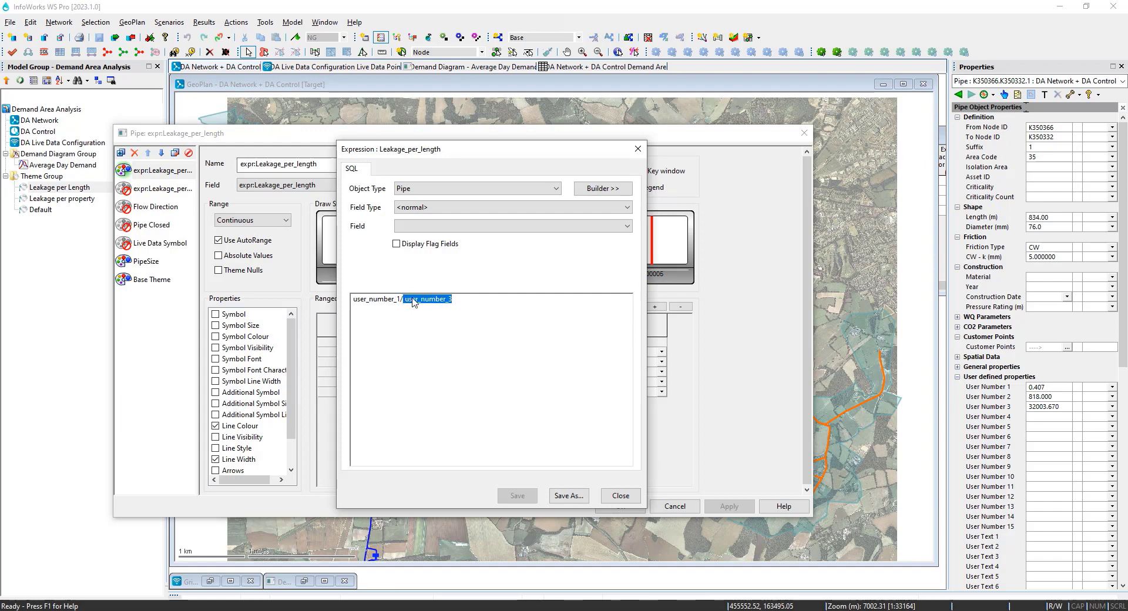
click(638, 150)
click(553, 218)
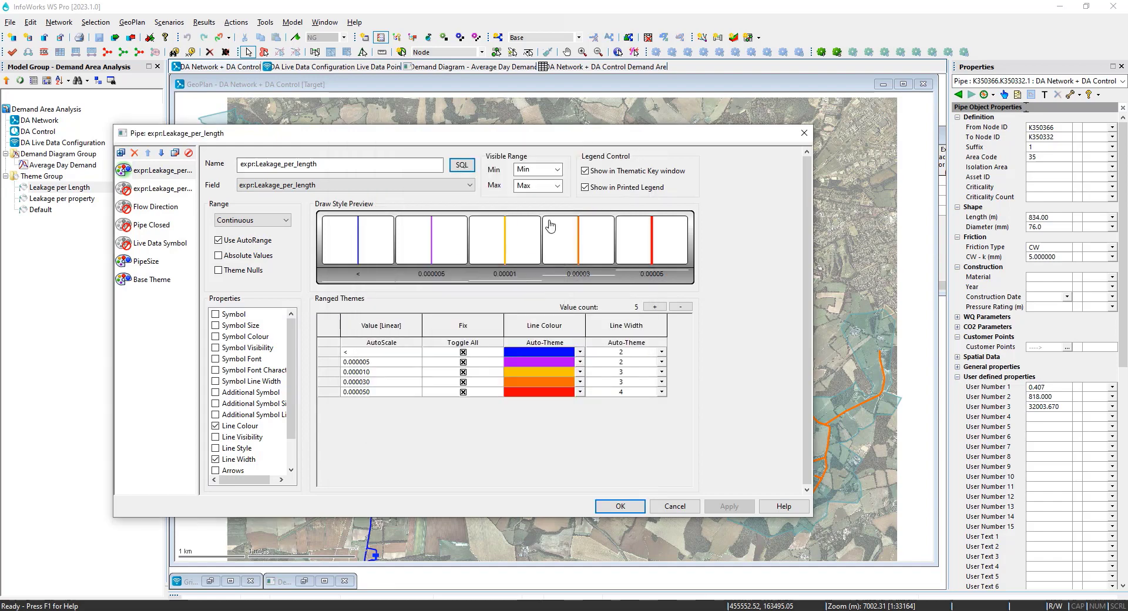
click(804, 133)
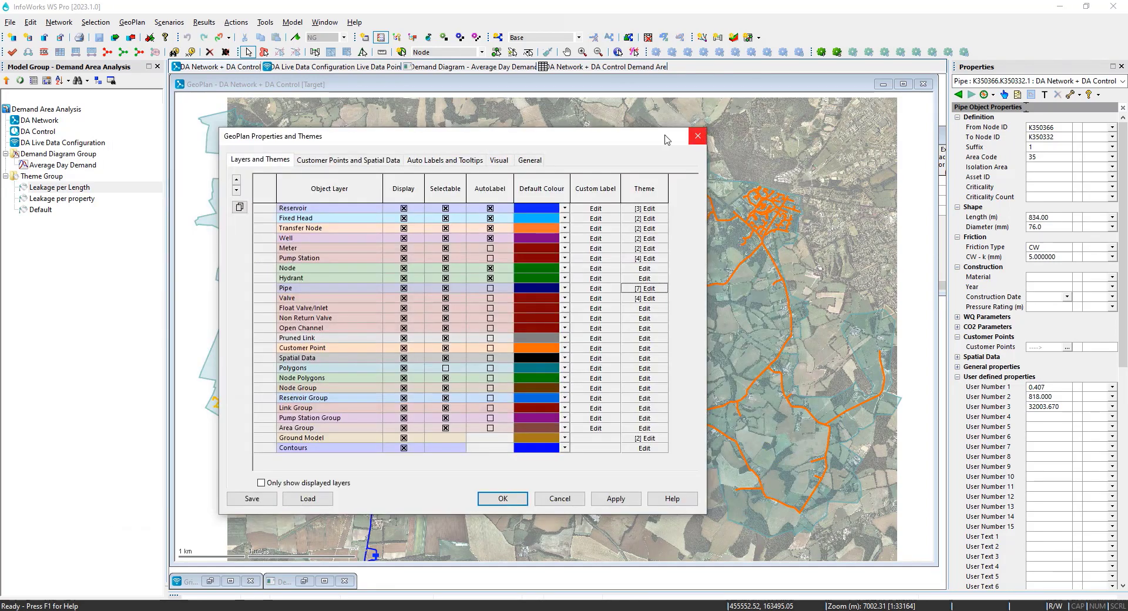
click(698, 135)
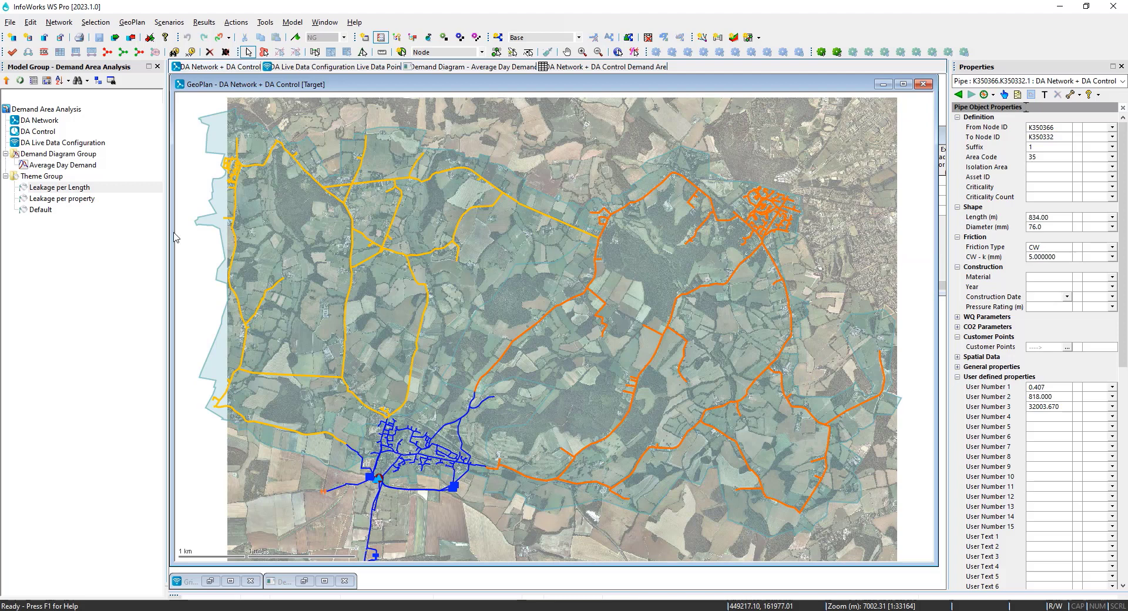
- Apply the Leakage per property theme to the GeoPlan, showing the eastern demand area's pipes in red
drag(85, 202, 339, 187)
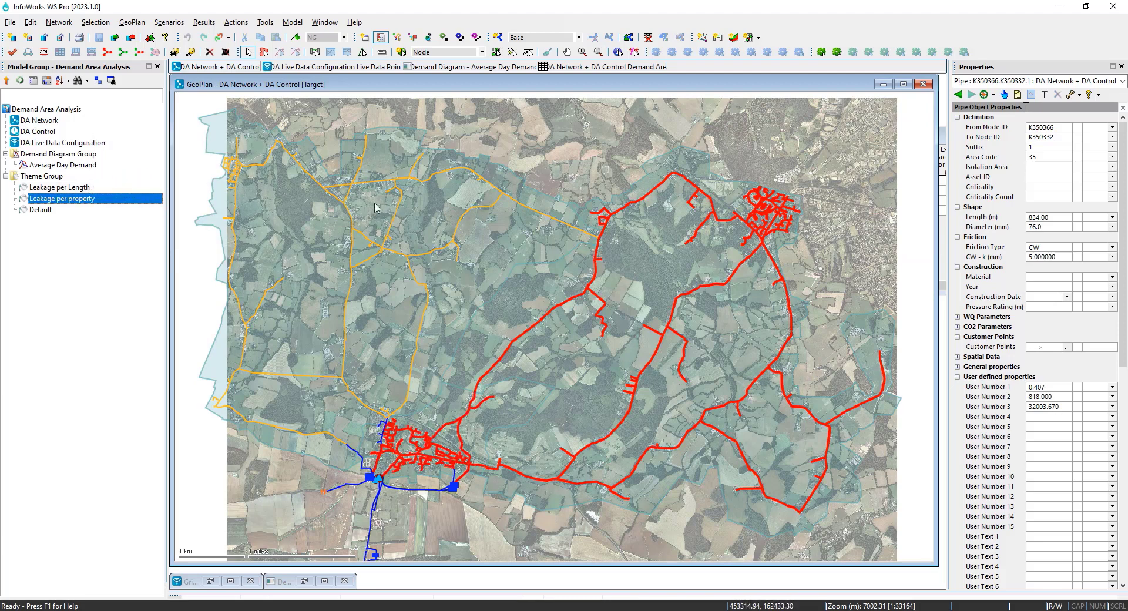
mouse_move(69, 202)
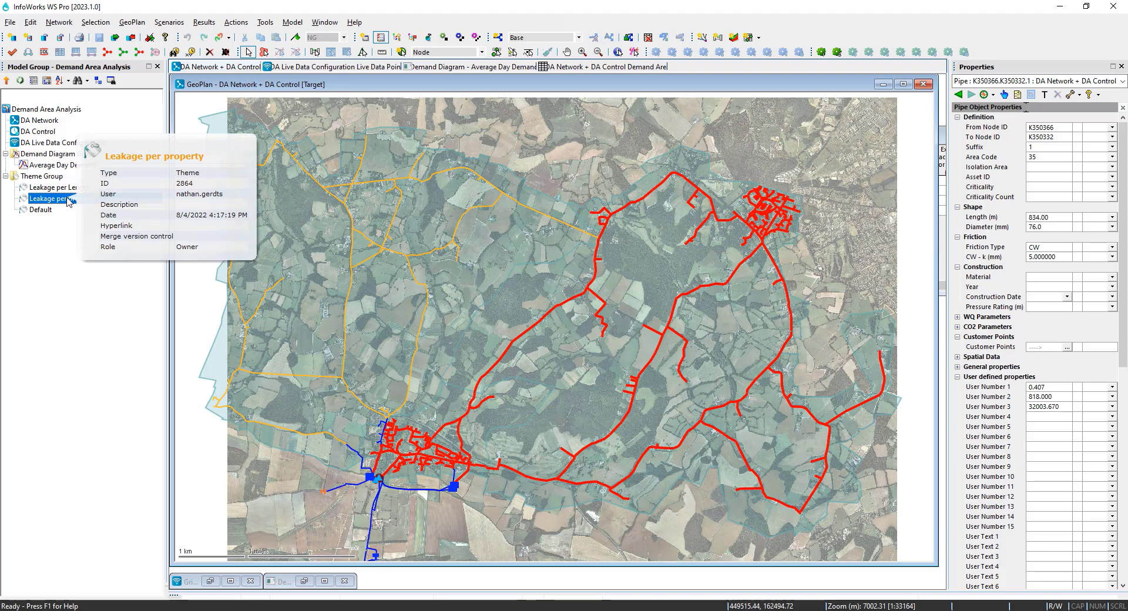